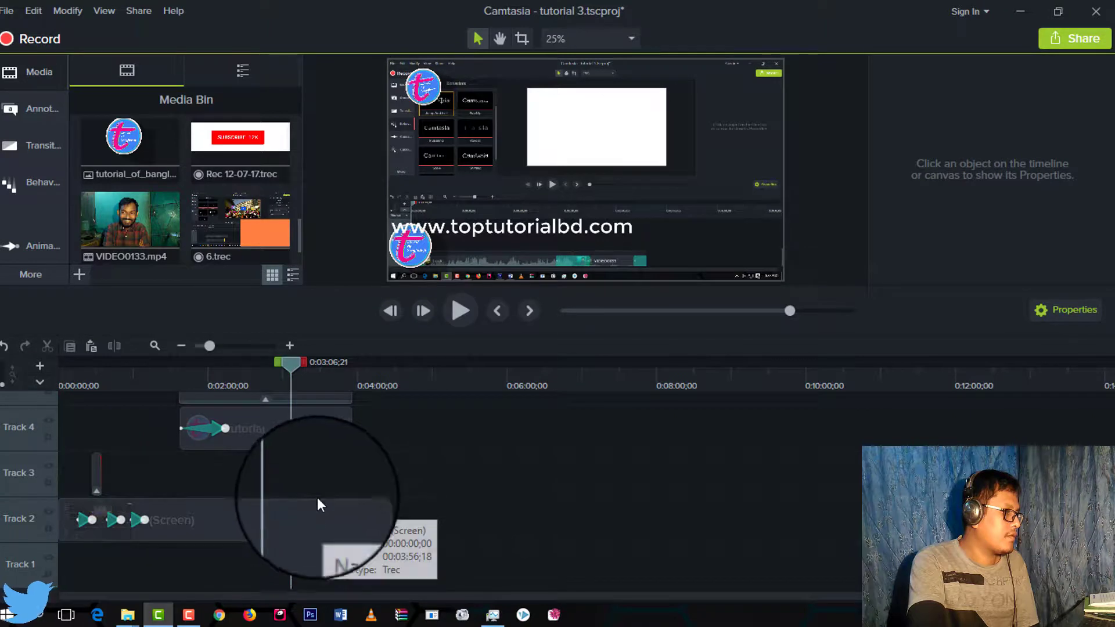
{"action": "scroll", "coordinate": [383, 502], "scroll_direction": "up", "scroll_amount": 3}
{"action": "left_click_drag", "start_coordinate": [430, 468], "coordinate": [75, 554]}
{"action": "right_click", "coordinate": [111, 514]}
{"action": "left_click", "coordinate": [158, 447]}
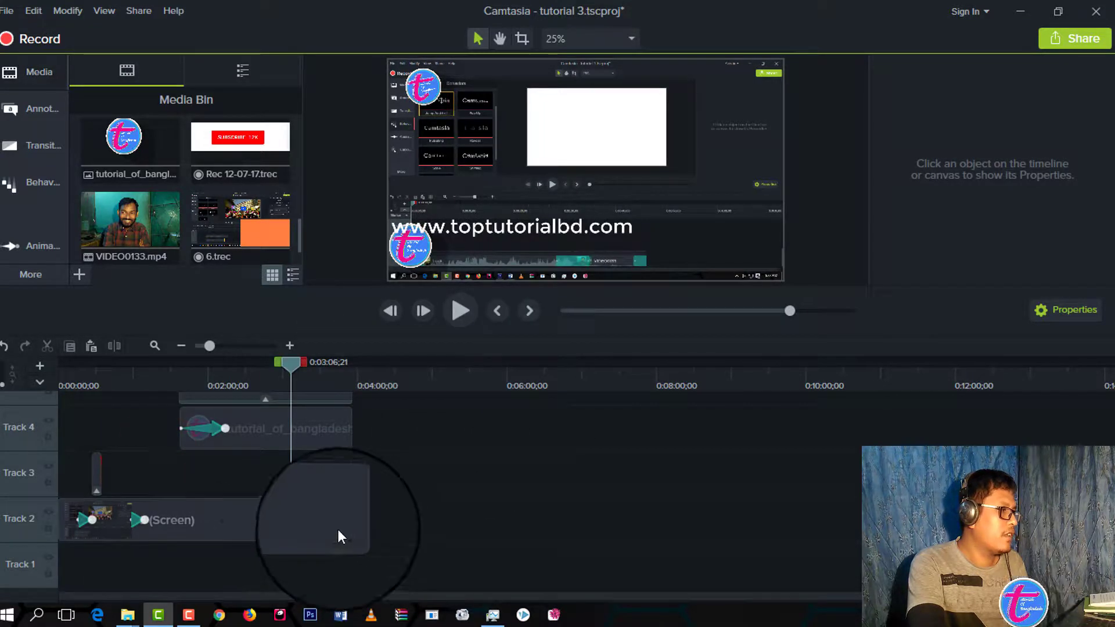
Step: Delete the logo clip on Track 6 and the text callout on Track 5
{"action": "left_click", "coordinate": [264, 438]}
{"action": "scroll", "coordinate": [361, 491], "scroll_direction": "up", "scroll_amount": 3}
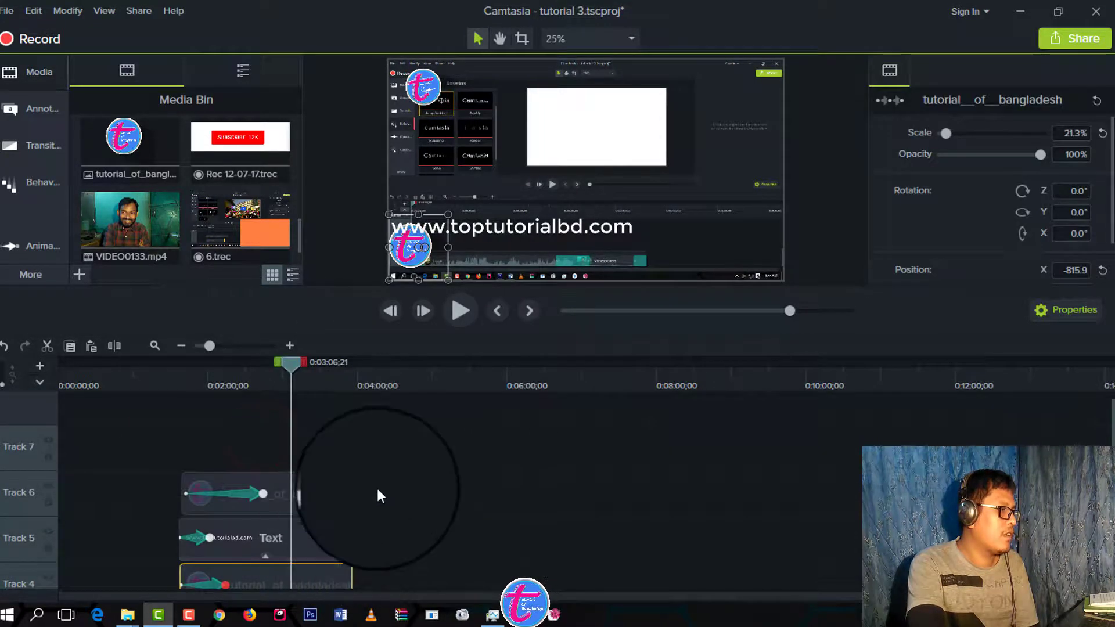
{"action": "right_click", "coordinate": [311, 491]}
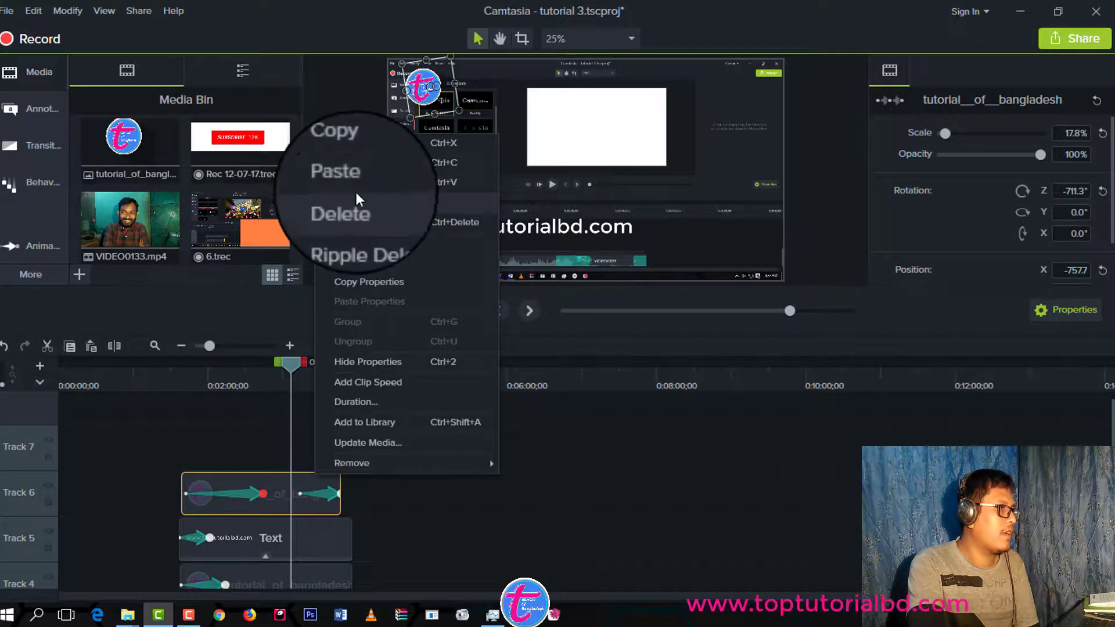
{"action": "left_click", "coordinate": [345, 212]}
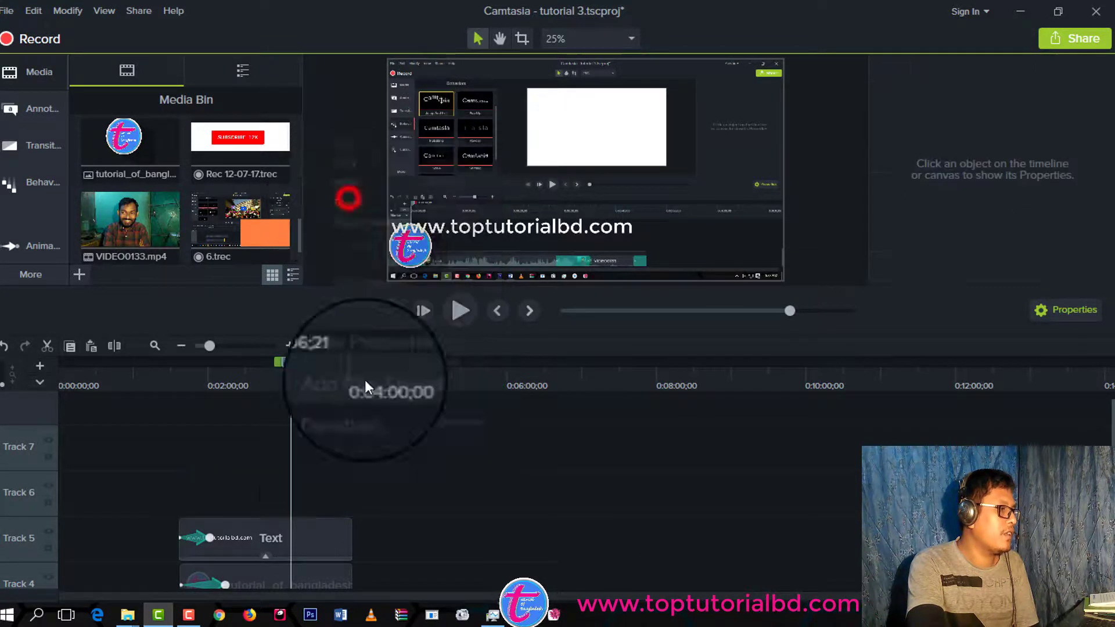
{"action": "left_click", "coordinate": [321, 543]}
{"action": "right_click", "coordinate": [266, 535]}
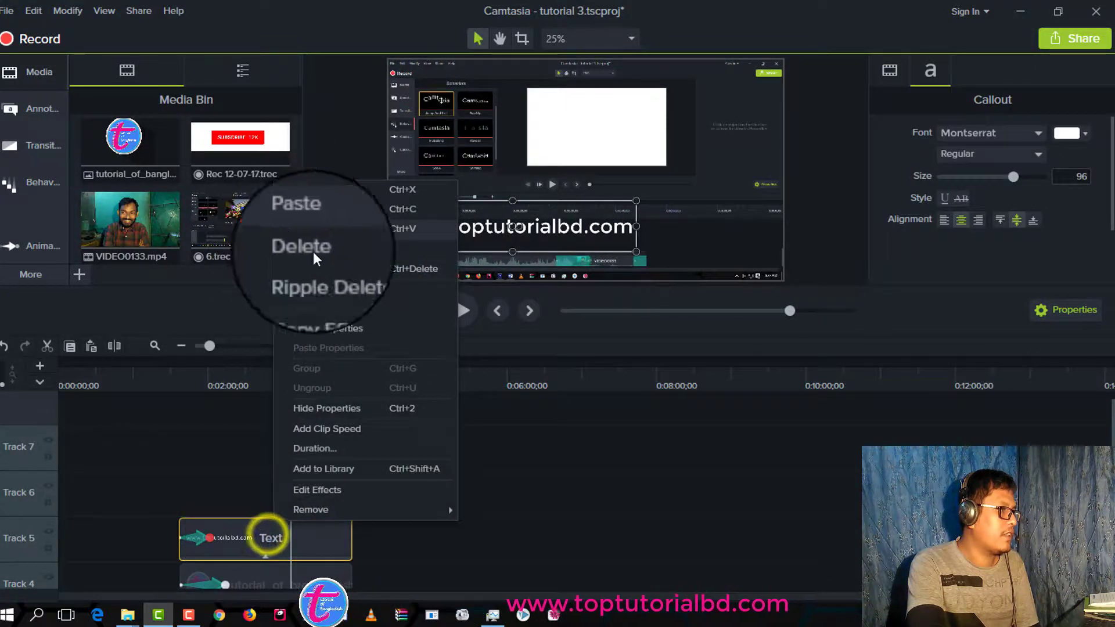
{"action": "left_click", "coordinate": [313, 252]}
Step: Delete the logo clip on Track 4 and the remaining clips on Tracks 2 and 3 to empty the timeline
{"action": "scroll", "coordinate": [312, 538], "scroll_direction": "down", "scroll_amount": 3}
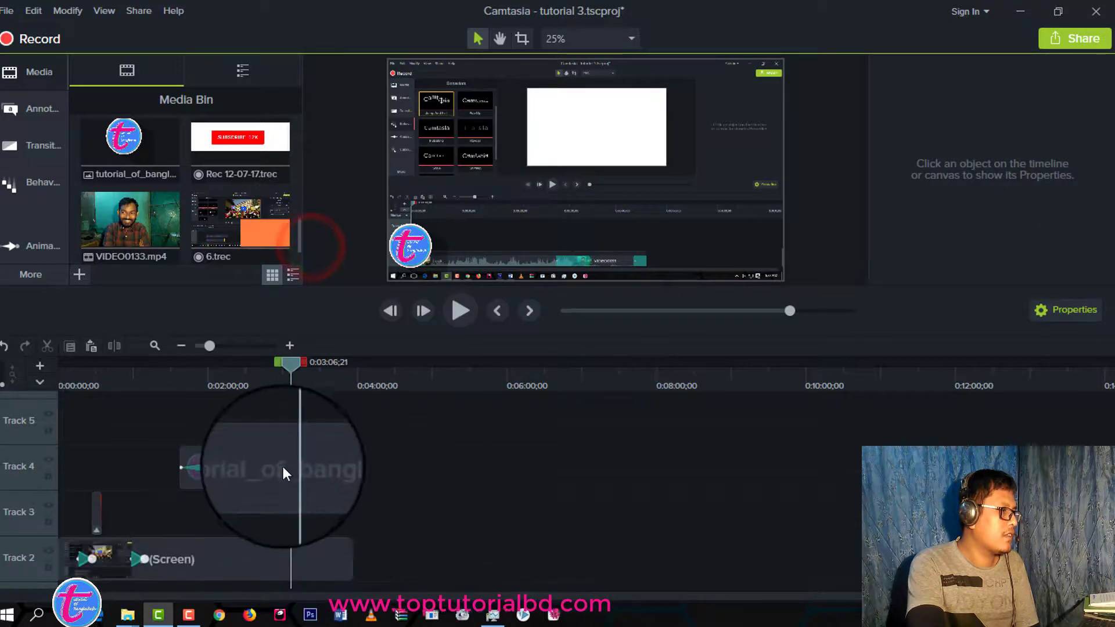
{"action": "left_click", "coordinate": [275, 472]}
{"action": "right_click", "coordinate": [276, 471]}
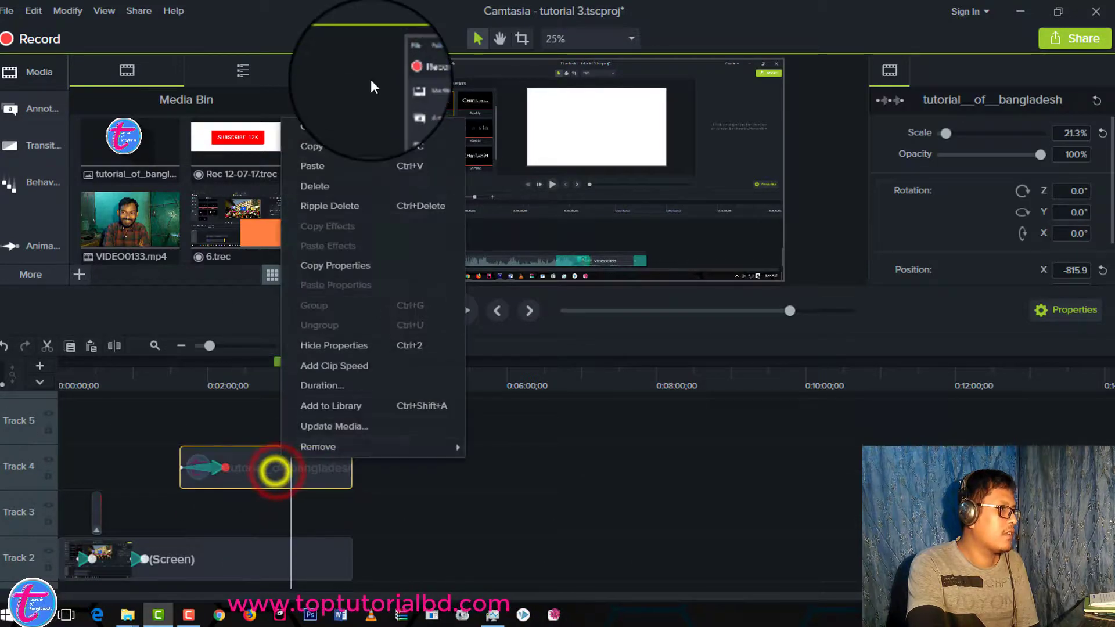
{"action": "left_click", "coordinate": [323, 190]}
{"action": "left_click_drag", "start_coordinate": [218, 495], "coordinate": [82, 573]}
{"action": "right_click", "coordinate": [83, 573]}
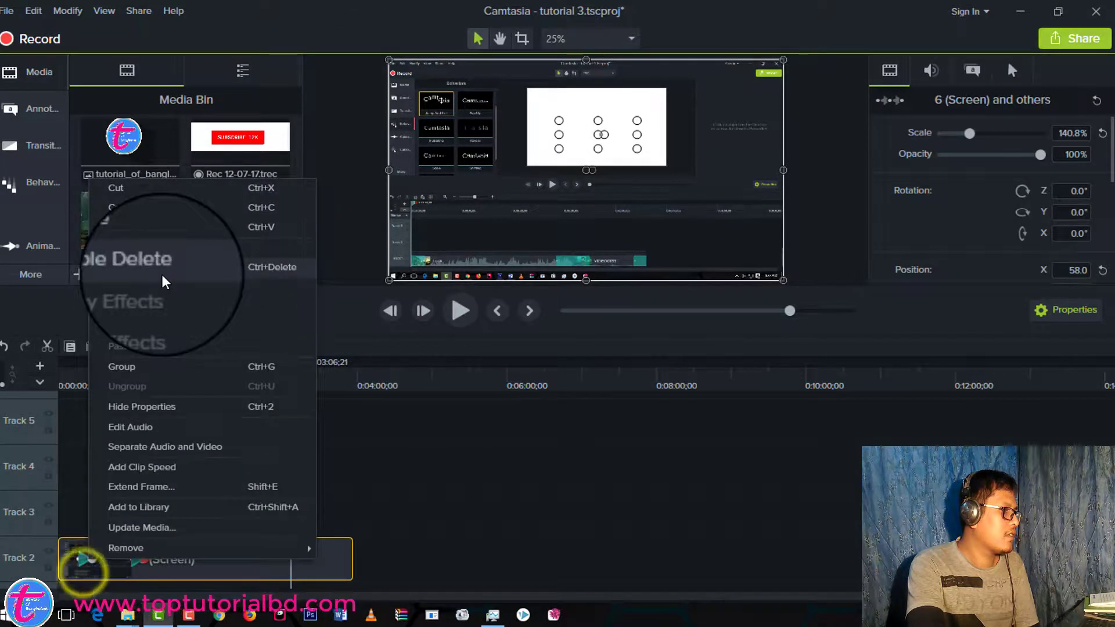
{"action": "left_click", "coordinate": [129, 246]}
{"action": "left_click", "coordinate": [453, 511]}
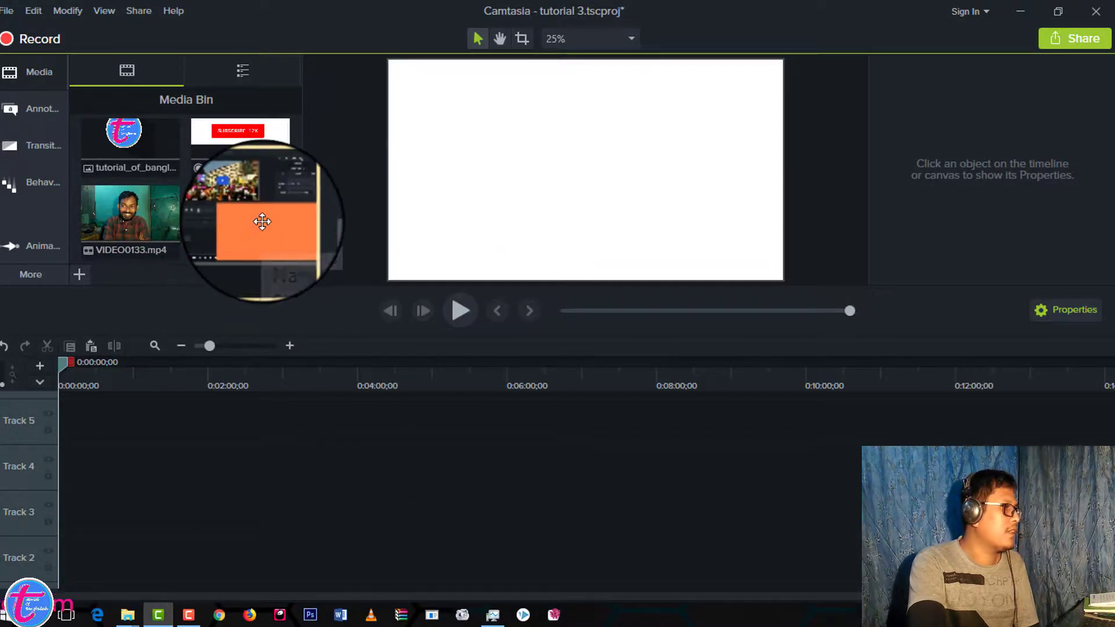
Step: Bring up the additional Cursor Effects tools and view the right-click effects
{"action": "left_click", "coordinate": [28, 274]}
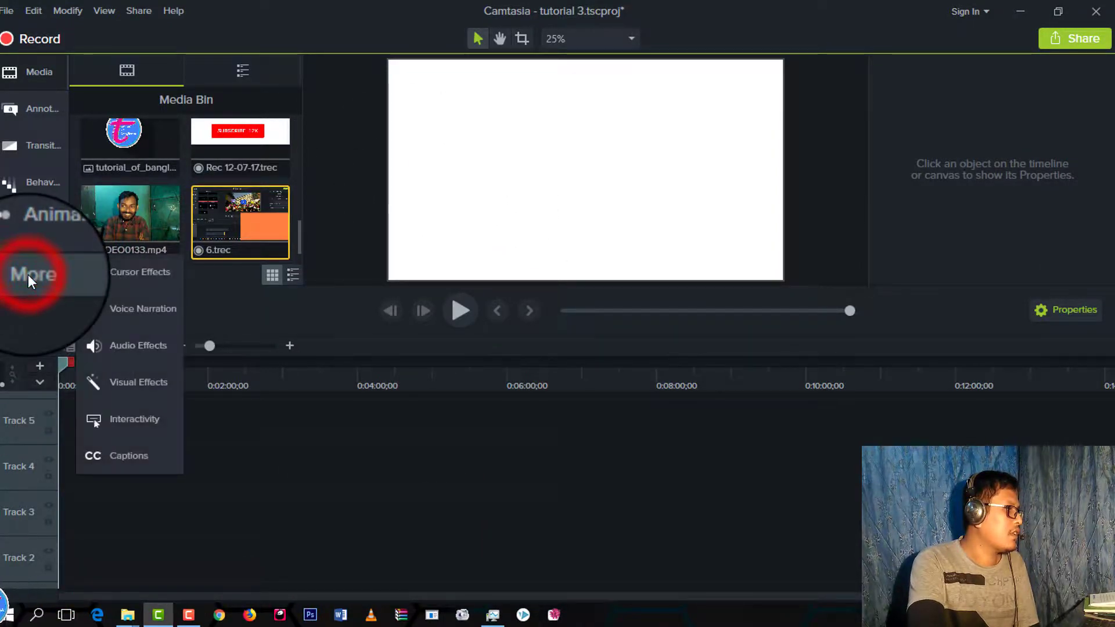
{"action": "left_click", "coordinate": [131, 277]}
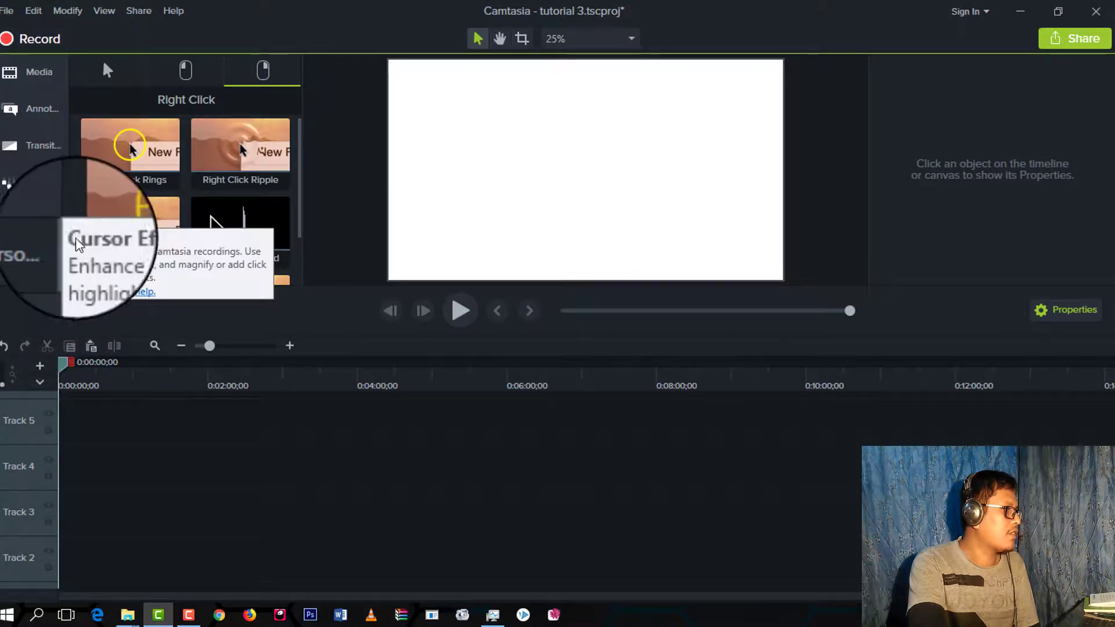
{"action": "left_click", "coordinate": [32, 274]}
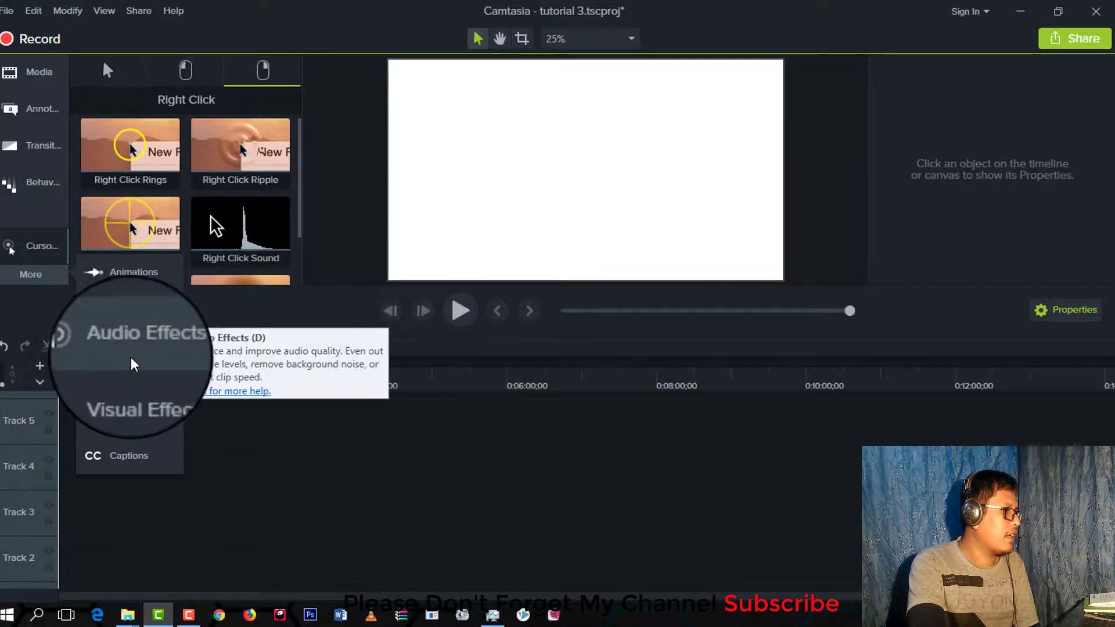
{"action": "left_click", "coordinate": [38, 253]}
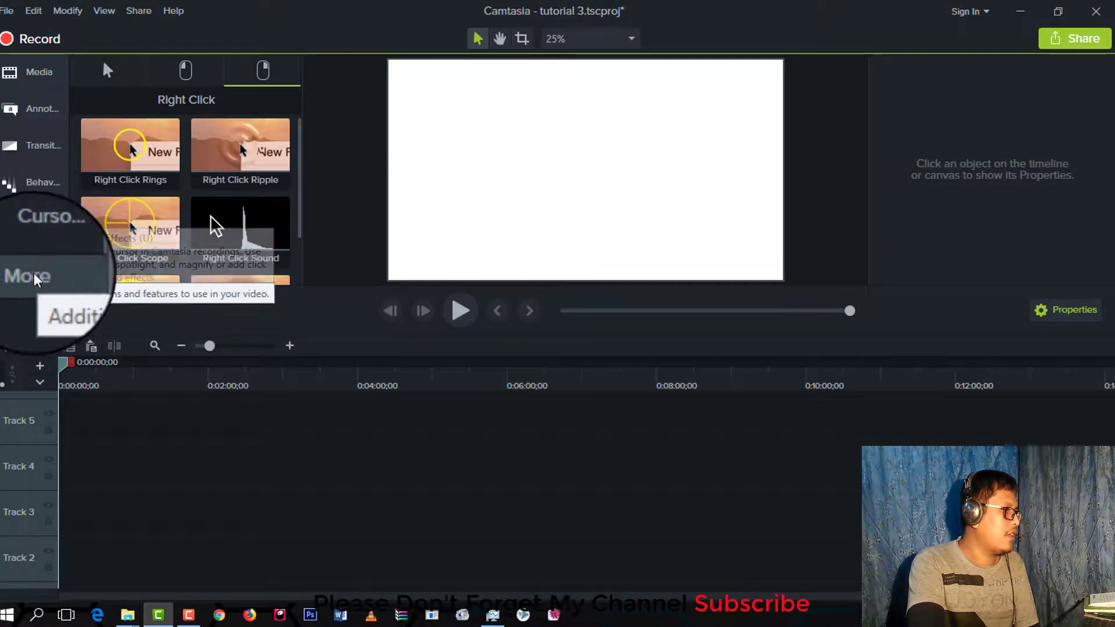
{"action": "left_click", "coordinate": [37, 245]}
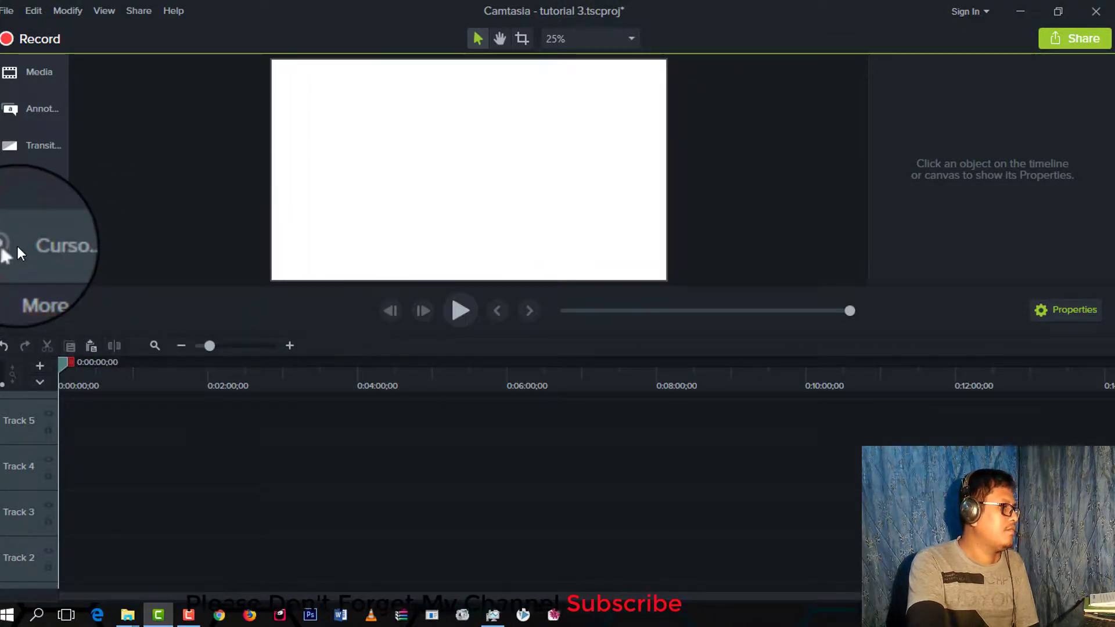
{"action": "left_click", "coordinate": [17, 252]}
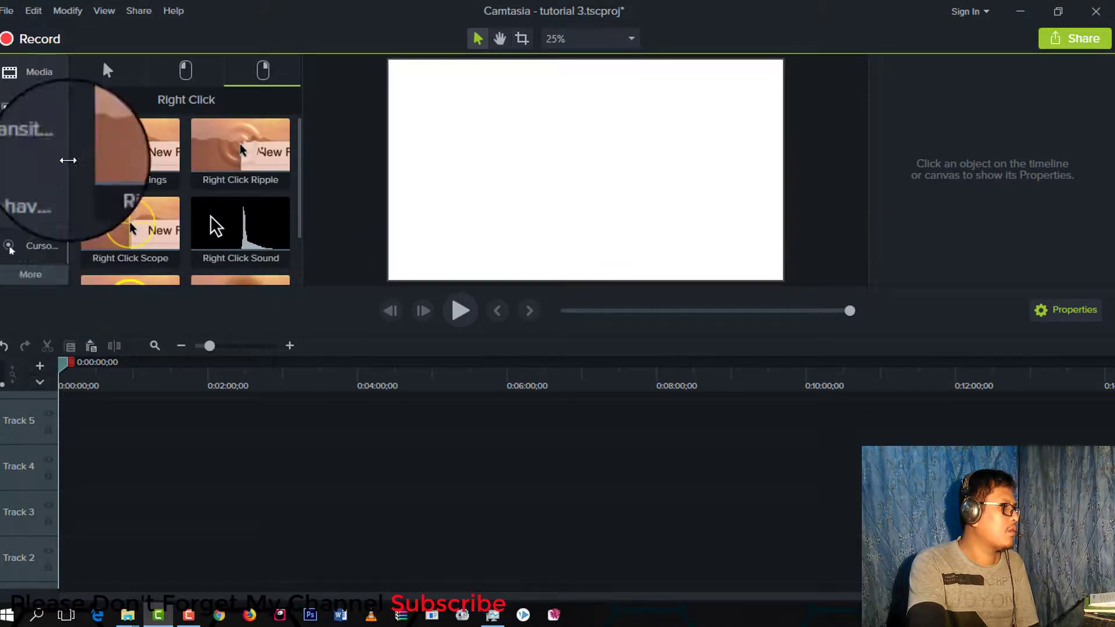
Step: Add 6.trec at the start of the timeline and scale its screen clip to 140.8% so it fills the canvas
{"action": "left_click", "coordinate": [32, 73]}
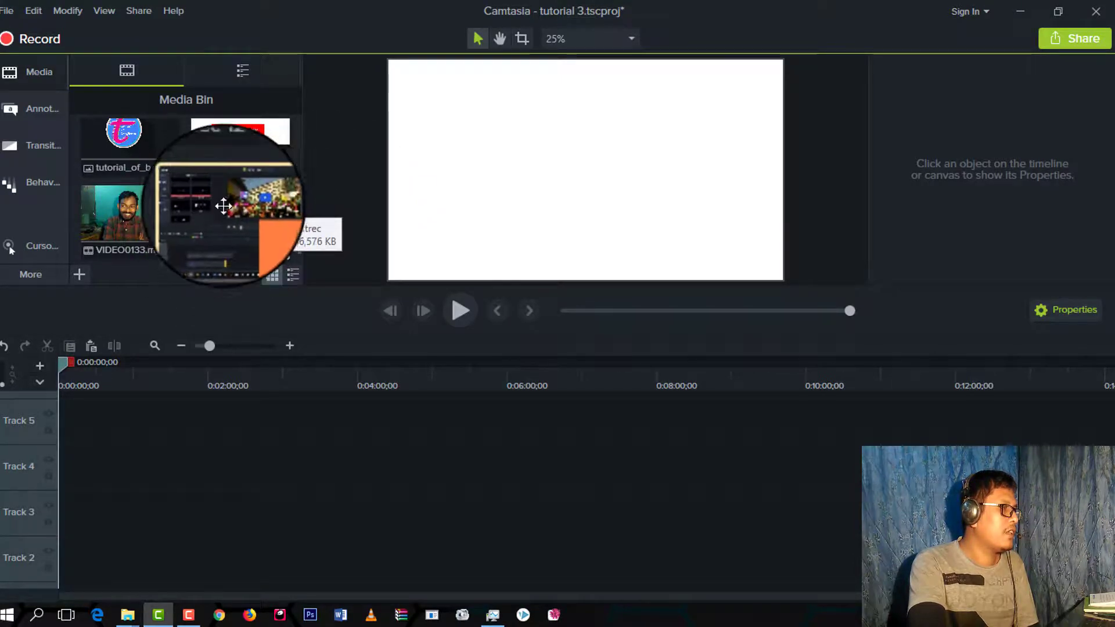
{"action": "left_click_drag", "start_coordinate": [219, 202], "coordinate": [40, 513]}
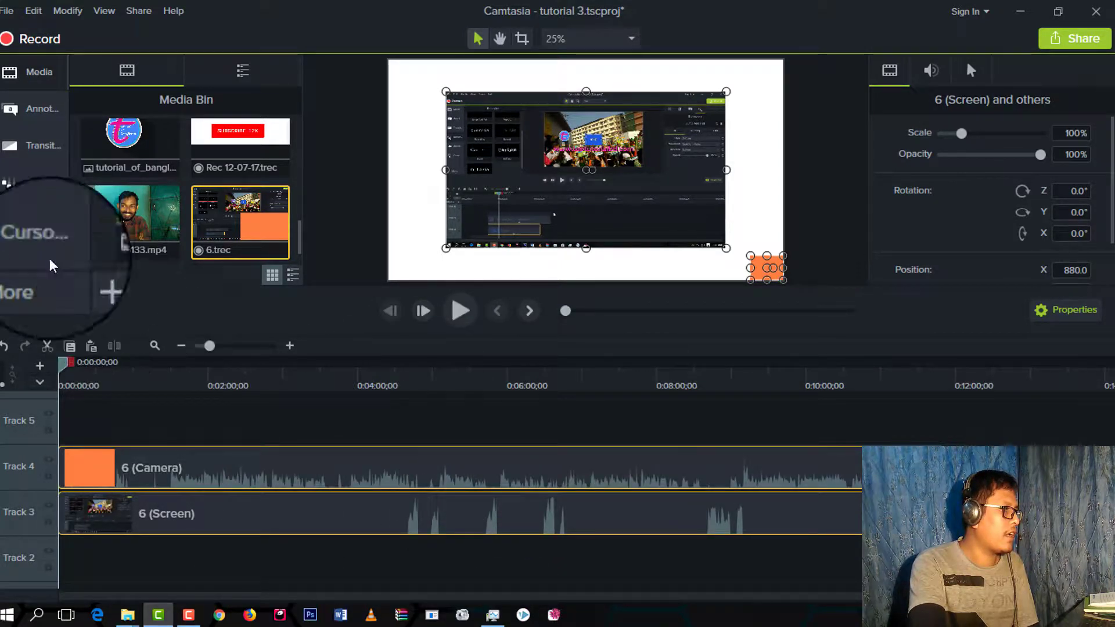
{"action": "left_click", "coordinate": [531, 175]}
{"action": "left_click_drag", "start_coordinate": [593, 192], "coordinate": [530, 159]}
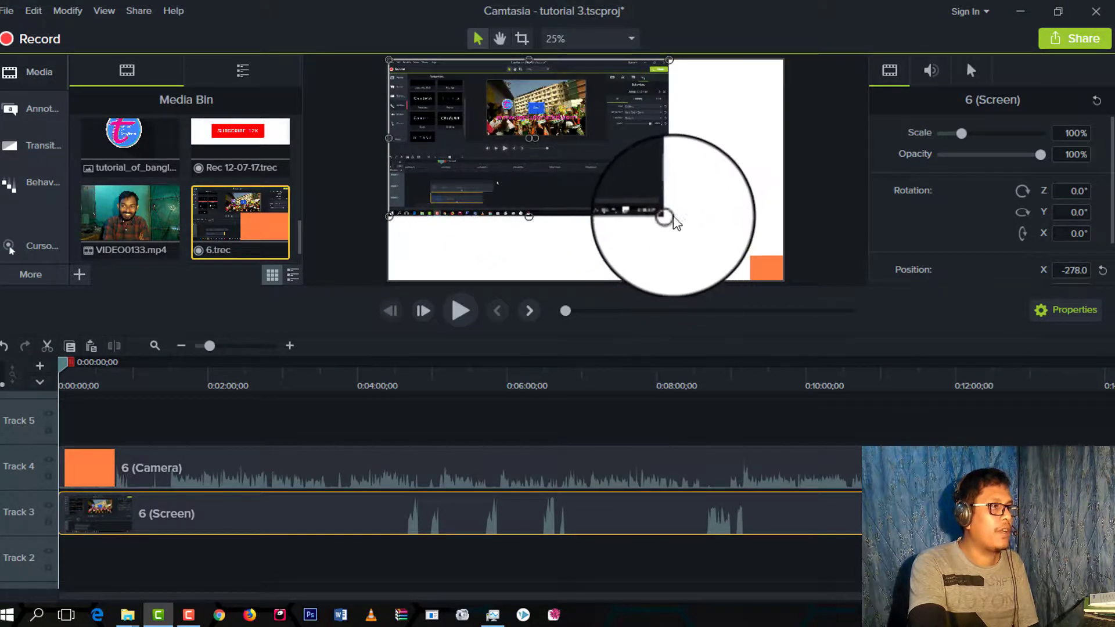
{"action": "left_click_drag", "start_coordinate": [669, 216], "coordinate": [761, 256]}
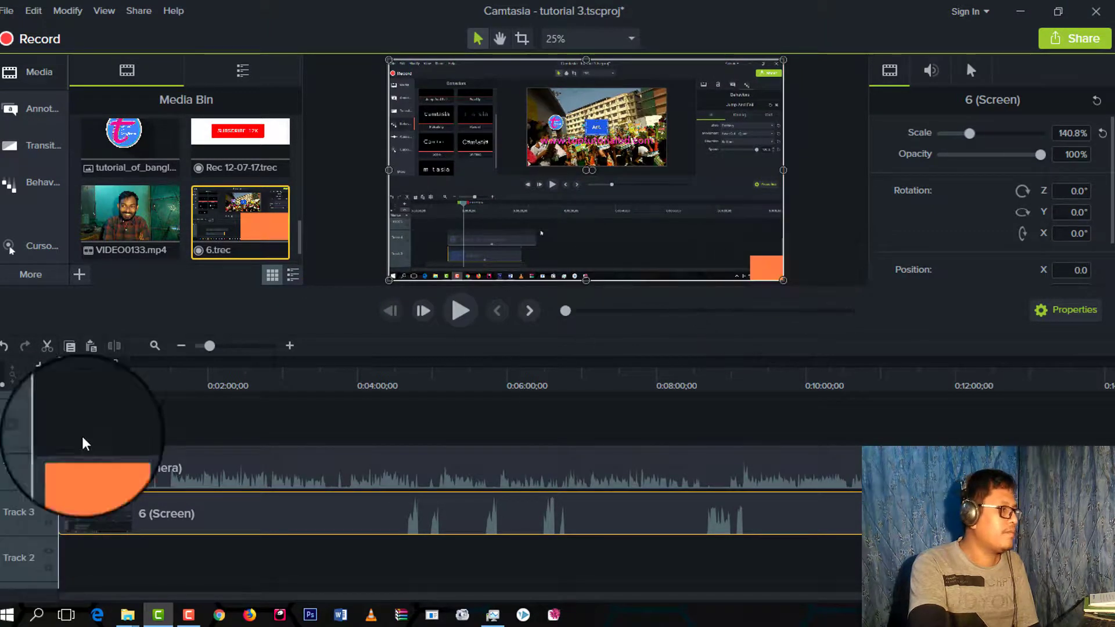
Step: Move the playhead to 0:00:10;17 and add the Cursor Highlight effect to the selected screen clip
{"action": "mouse_move", "coordinate": [64, 363]}
{"action": "left_mouse_down"}
{"action": "mouse_move", "coordinate": [93, 376]}
{"action": "mouse_move", "coordinate": [78, 376]}
{"action": "left_mouse_up"}
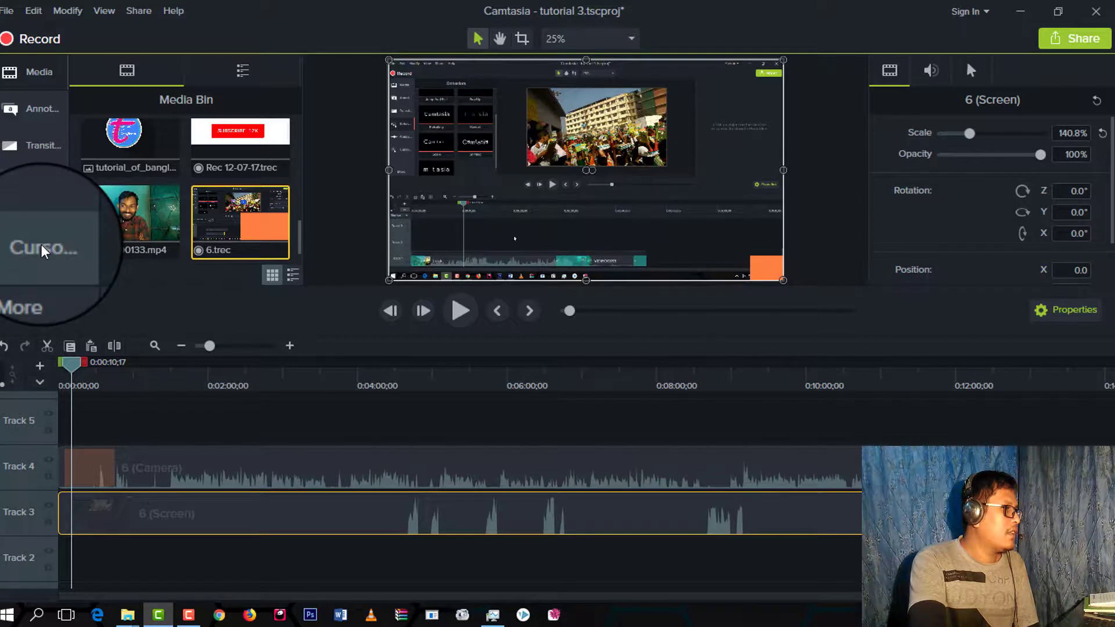
{"action": "left_click", "coordinate": [22, 248]}
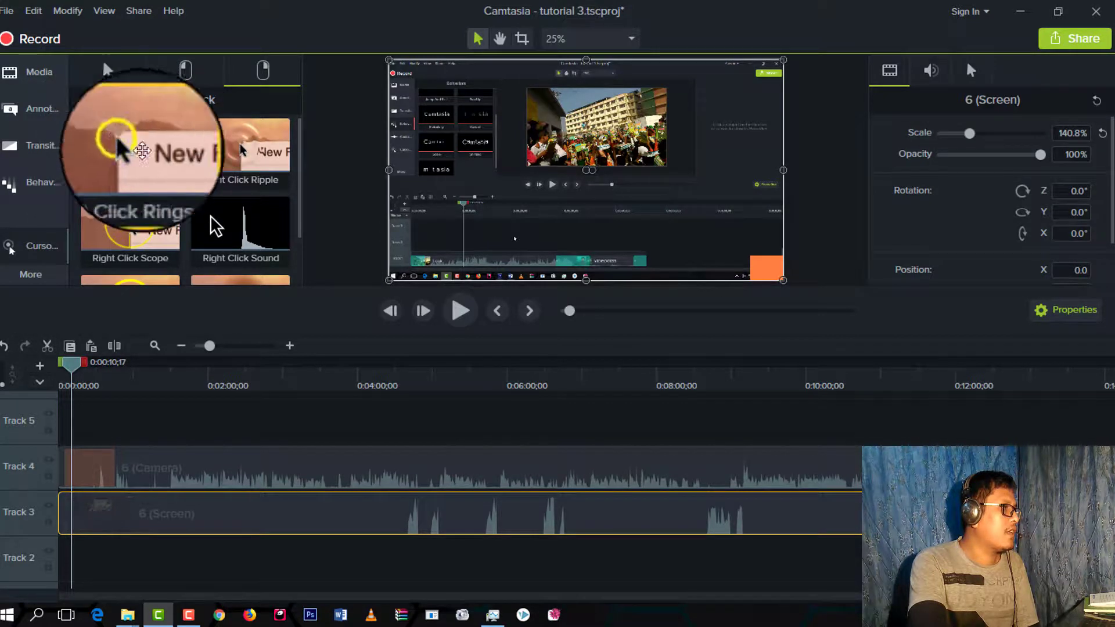
{"action": "left_click", "coordinate": [104, 76]}
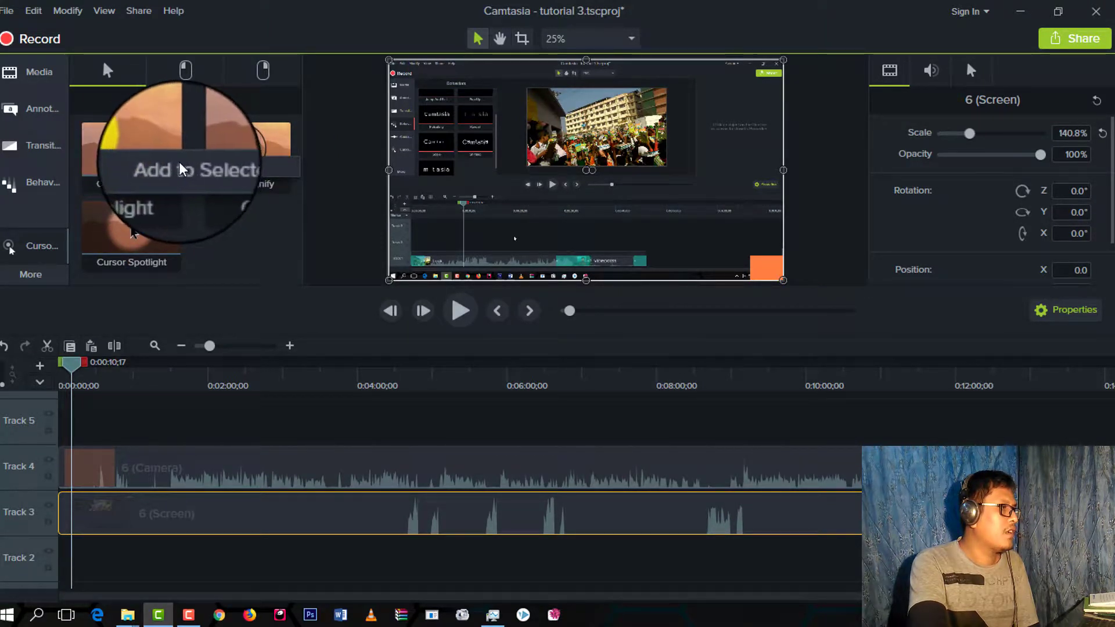
{"action": "left_click", "coordinate": [179, 162]}
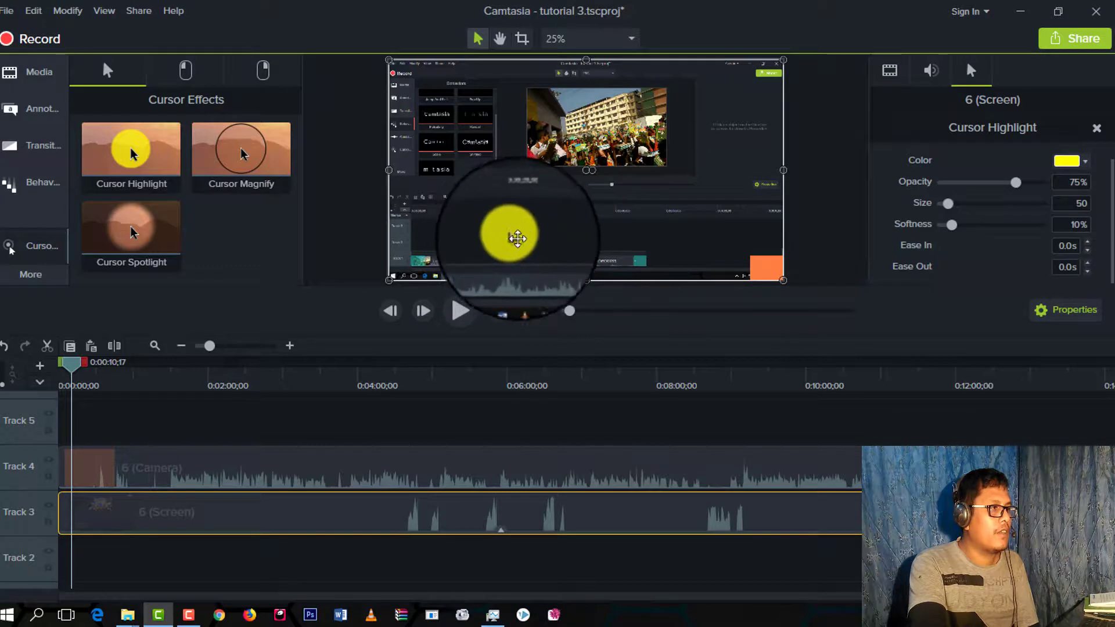
Step: Set the cursor highlight's color to teal, with opacity 55%, size 150 and softness 31%
{"action": "left_click", "coordinate": [1086, 166]}
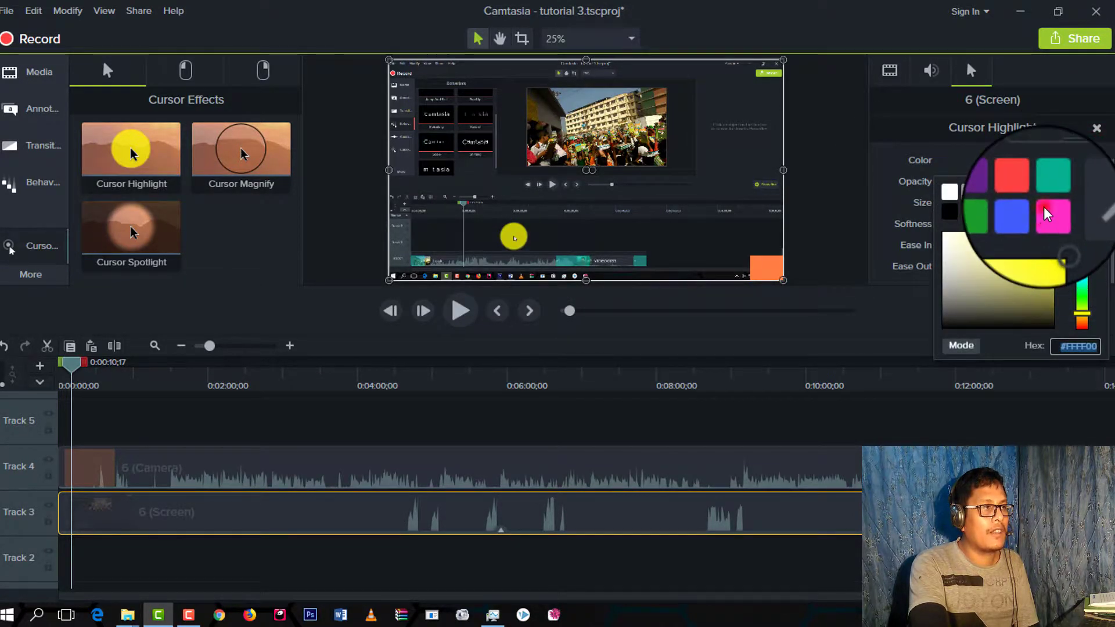
{"action": "left_click", "coordinate": [1046, 214]}
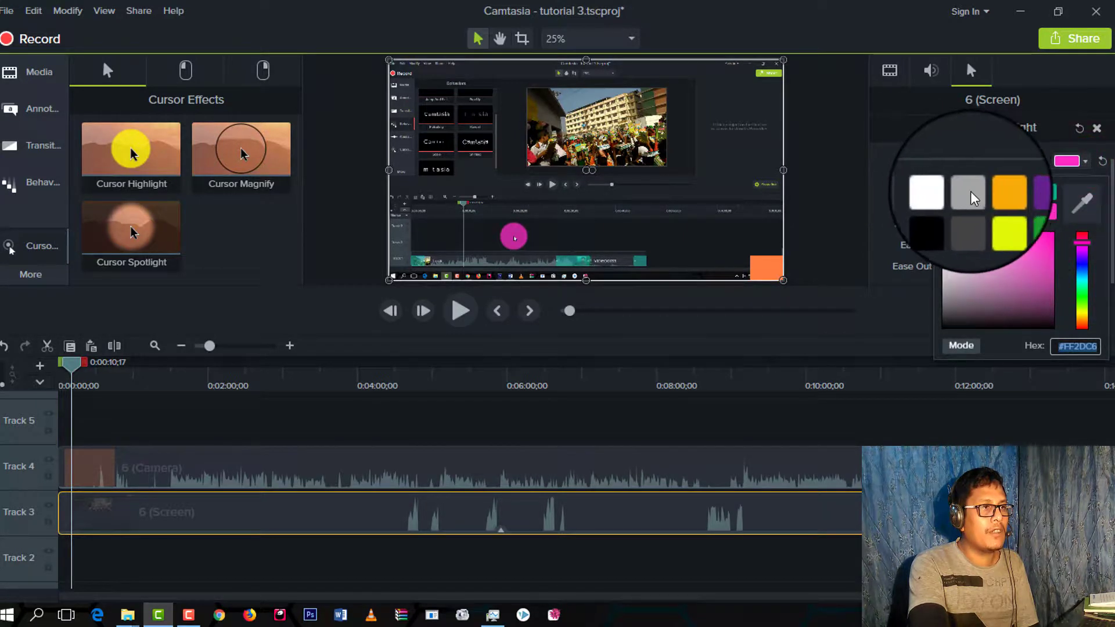
{"action": "left_click", "coordinate": [1046, 195]}
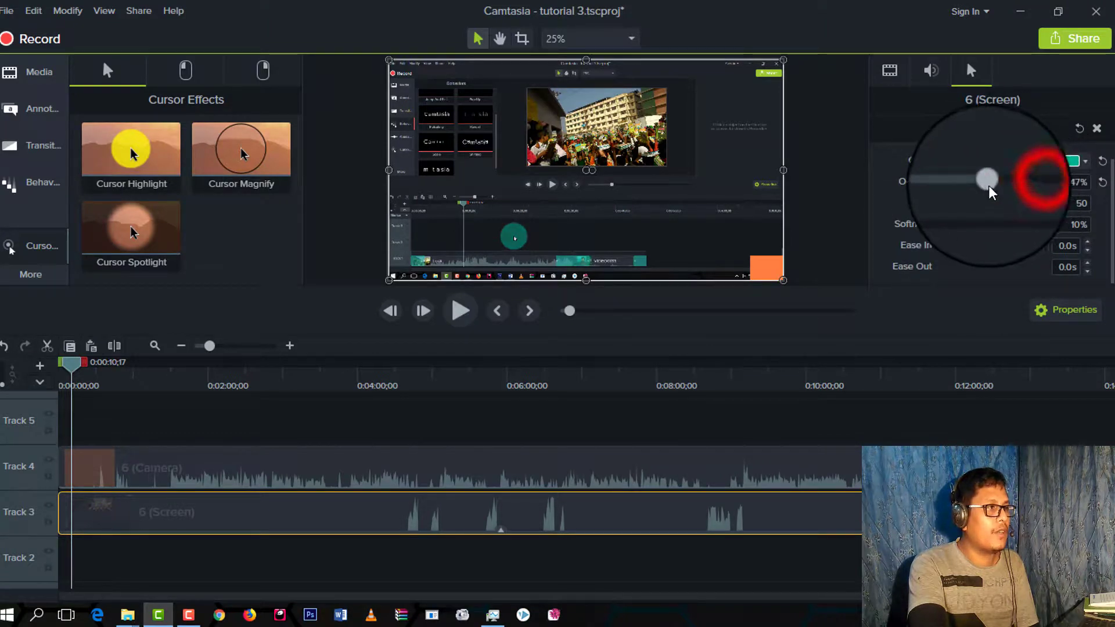
{"action": "mouse_move", "coordinate": [946, 209]}
{"action": "left_mouse_down"}
{"action": "mouse_move", "coordinate": [978, 205]}
{"action": "mouse_move", "coordinate": [958, 207]}
{"action": "left_mouse_up"}
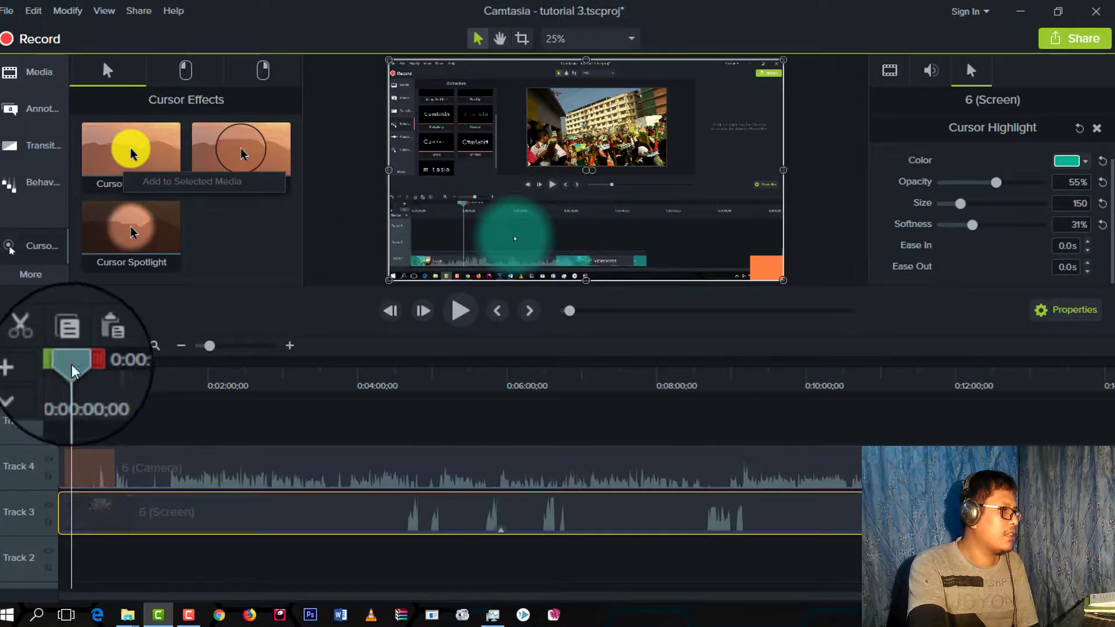
Step: Move the playhead to 0:00:22;13 and set the cursor highlight's size to 77 and softness to 21%
{"action": "left_click_drag", "start_coordinate": [70, 363], "coordinate": [86, 381]}
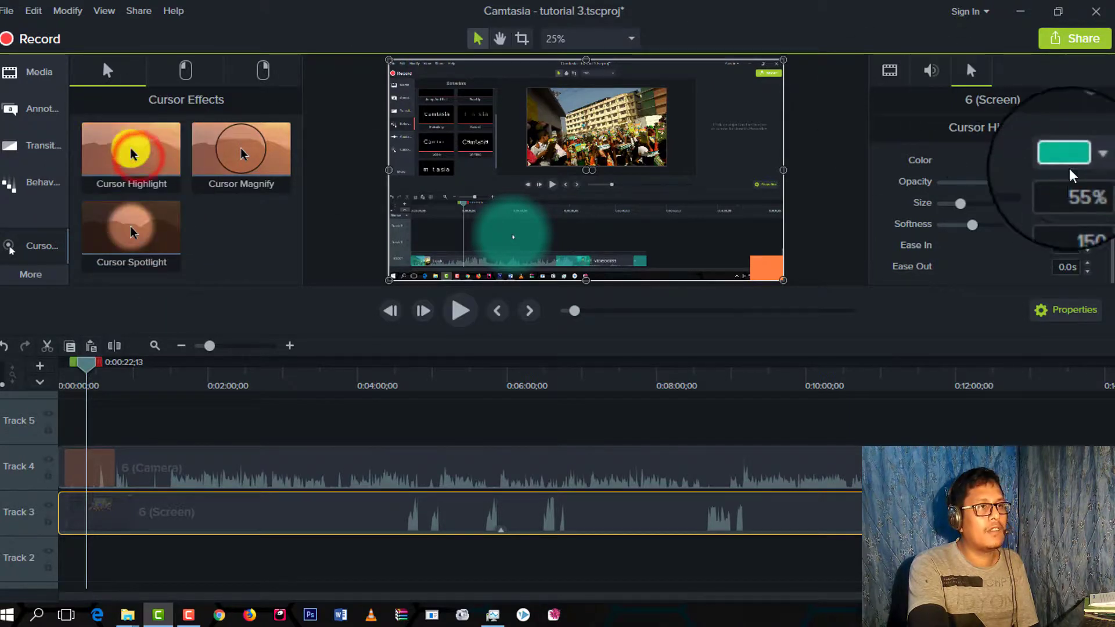
{"action": "left_click_drag", "start_coordinate": [959, 204], "coordinate": [946, 205]}
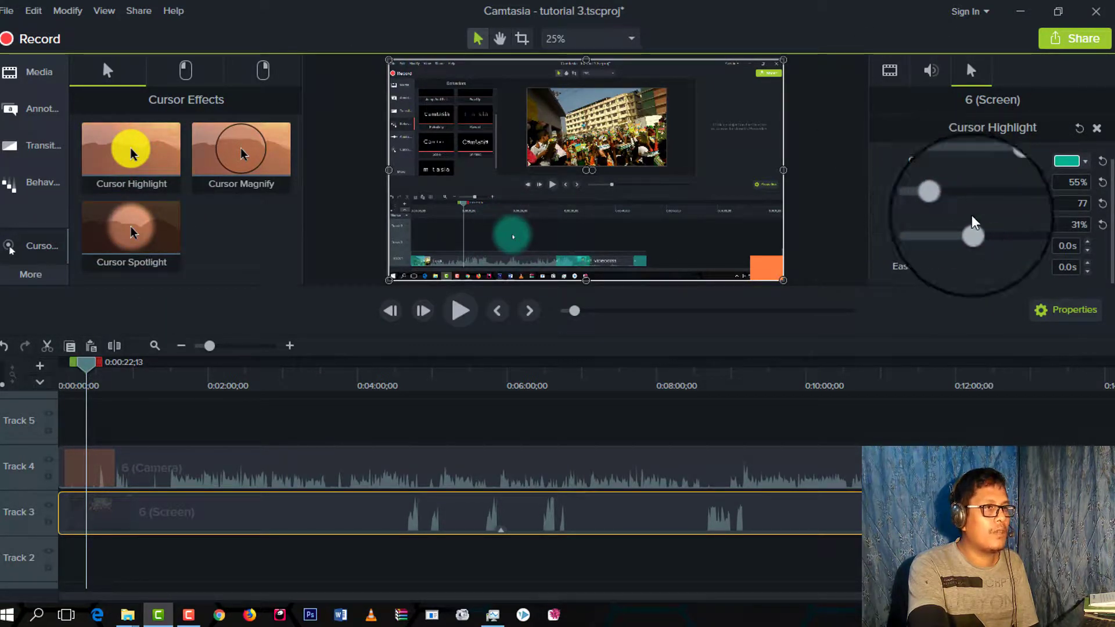
{"action": "left_click_drag", "start_coordinate": [970, 225], "coordinate": [963, 226]}
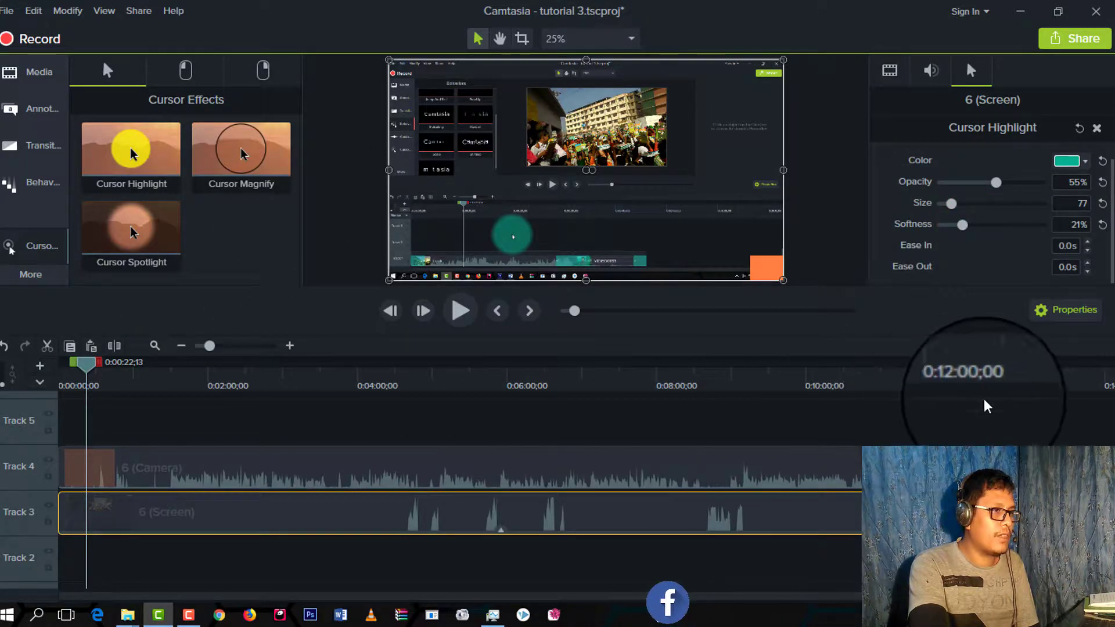
Step: Select the camera and screen clips and try to apply the Cursor Magnify effect to them
{"action": "left_click", "coordinate": [820, 419]}
{"action": "left_click_drag", "start_coordinate": [578, 461], "coordinate": [249, 525]}
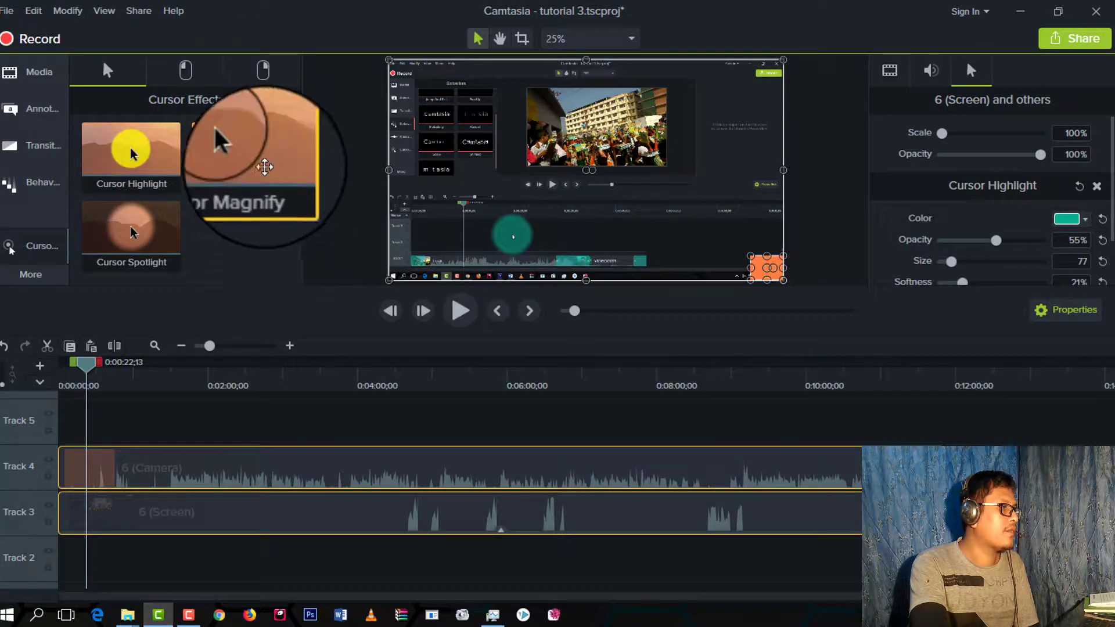
{"action": "left_click", "coordinate": [240, 149]}
{"action": "left_click_drag", "start_coordinate": [240, 149], "coordinate": [372, 542]}
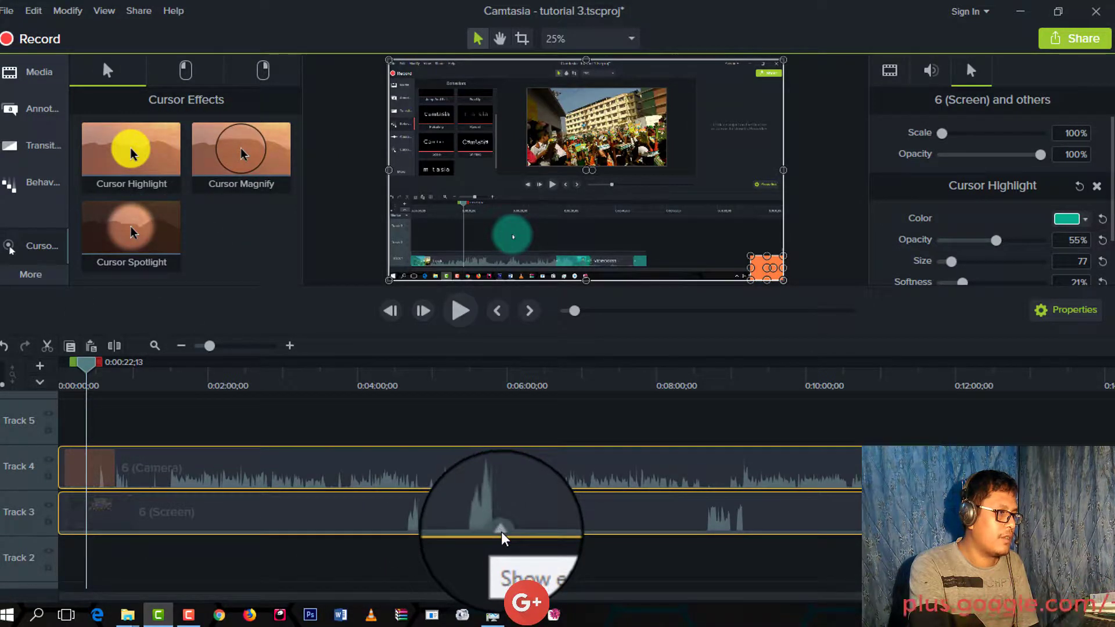
Step: Delete the selected camera and screen clips and undo the deletion
{"action": "right_click", "coordinate": [503, 532]}
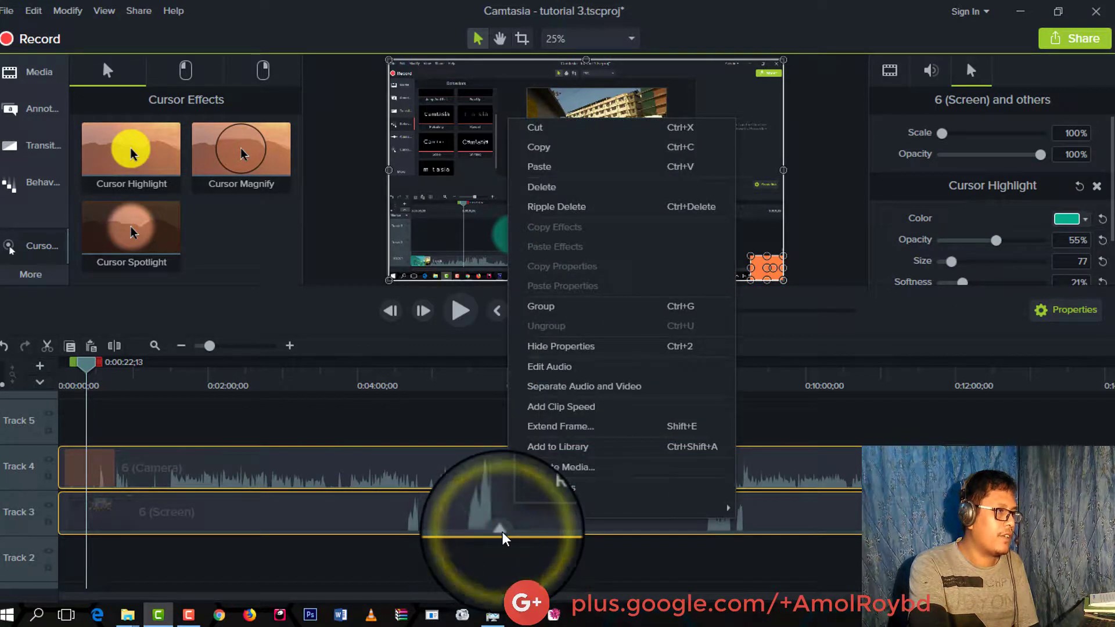
{"action": "left_click", "coordinate": [550, 185]}
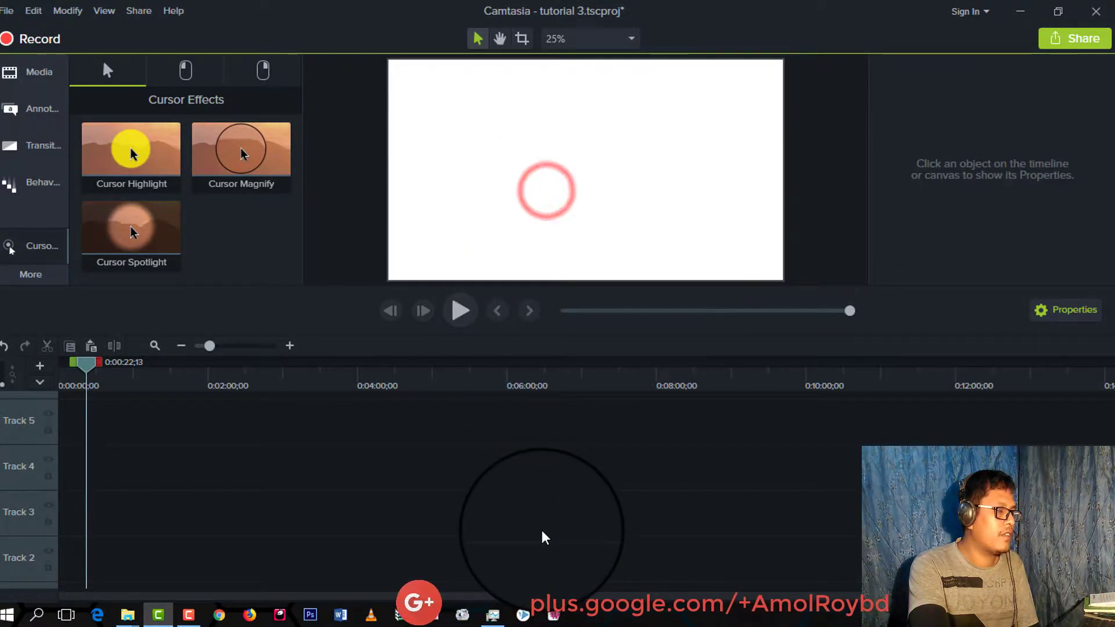
{"action": "key", "text": "ctrl+z"}
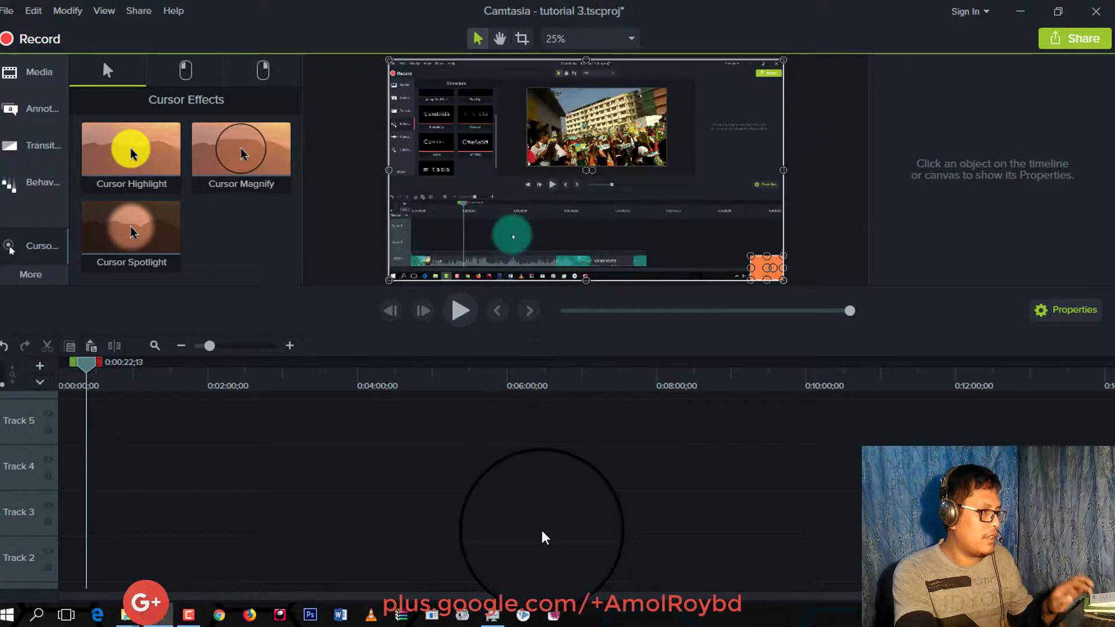
Step: Show the effects of the screen clip on Track 3 and delete its Cursor Highlight effect
{"action": "left_click", "coordinate": [504, 529]}
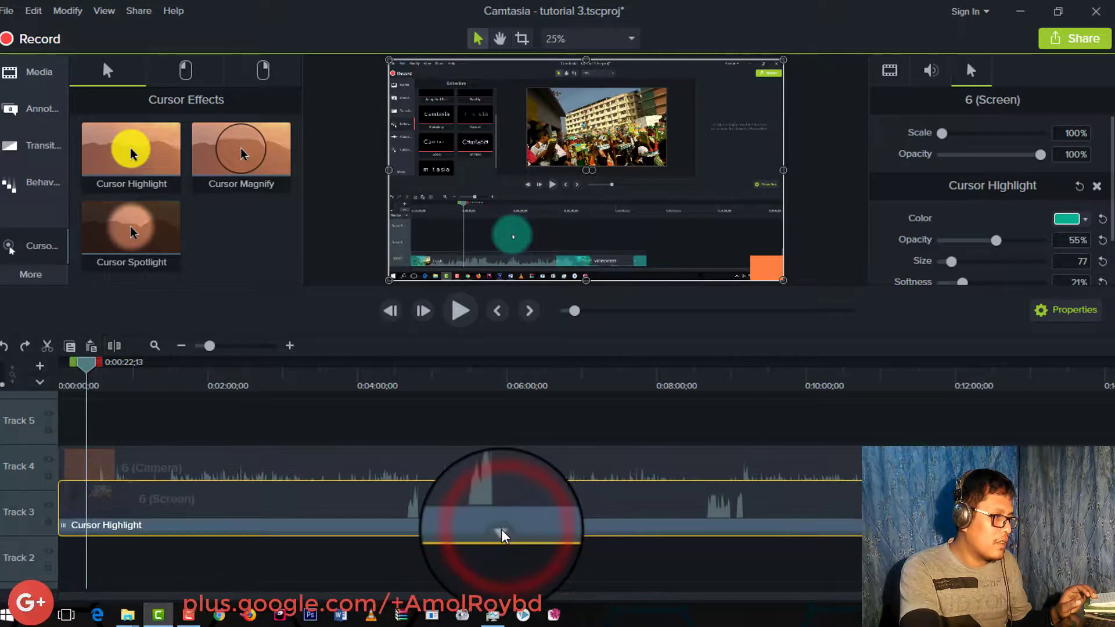
{"action": "right_click", "coordinate": [500, 529]}
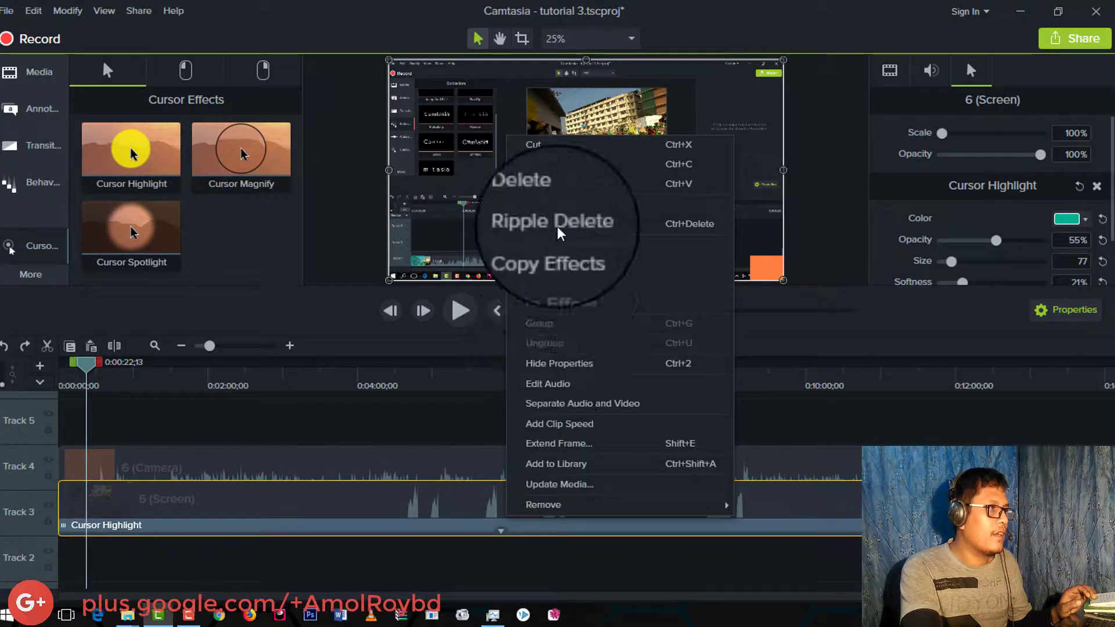
{"action": "left_click", "coordinate": [543, 204]}
{"action": "left_click", "coordinate": [501, 531]}
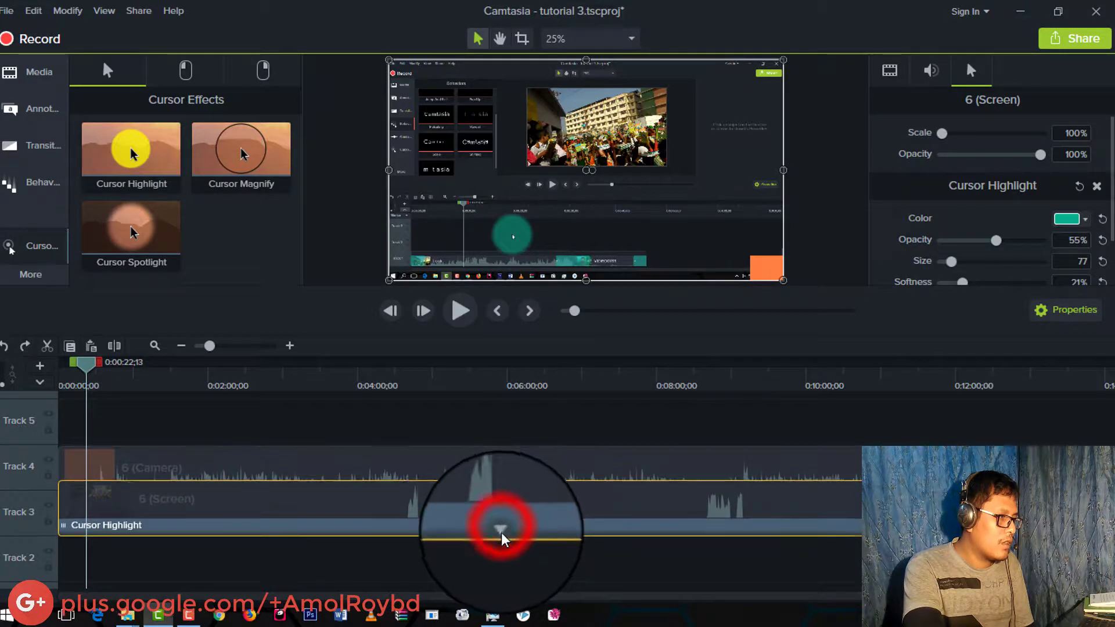
{"action": "left_click_drag", "start_coordinate": [64, 525], "coordinate": [262, 535]}
{"action": "left_click", "coordinate": [274, 525]}
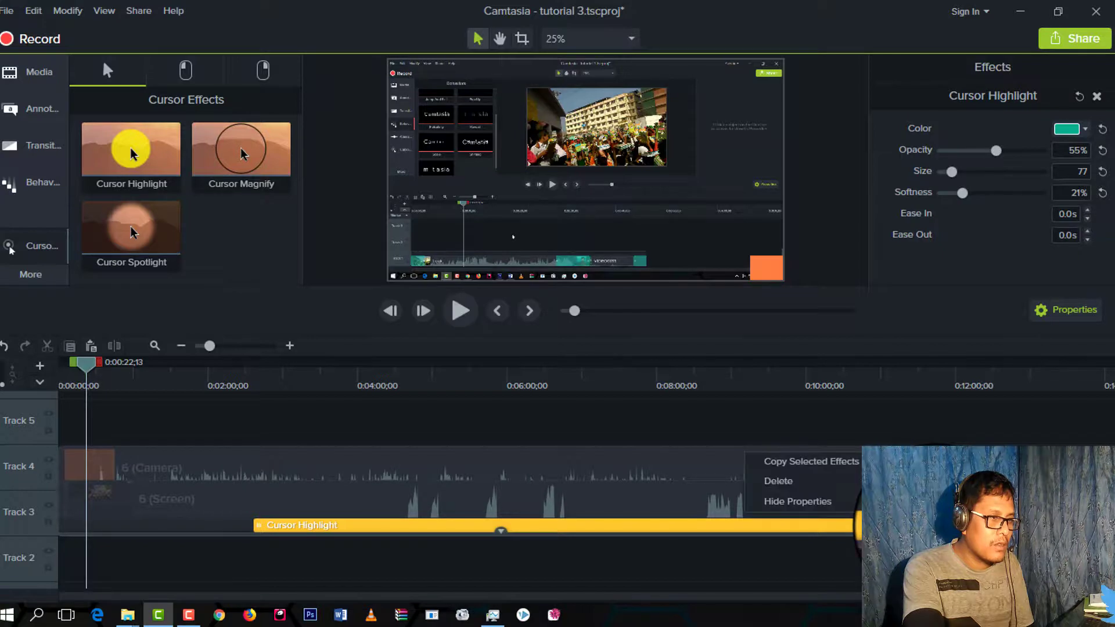
{"action": "left_click", "coordinate": [787, 481]}
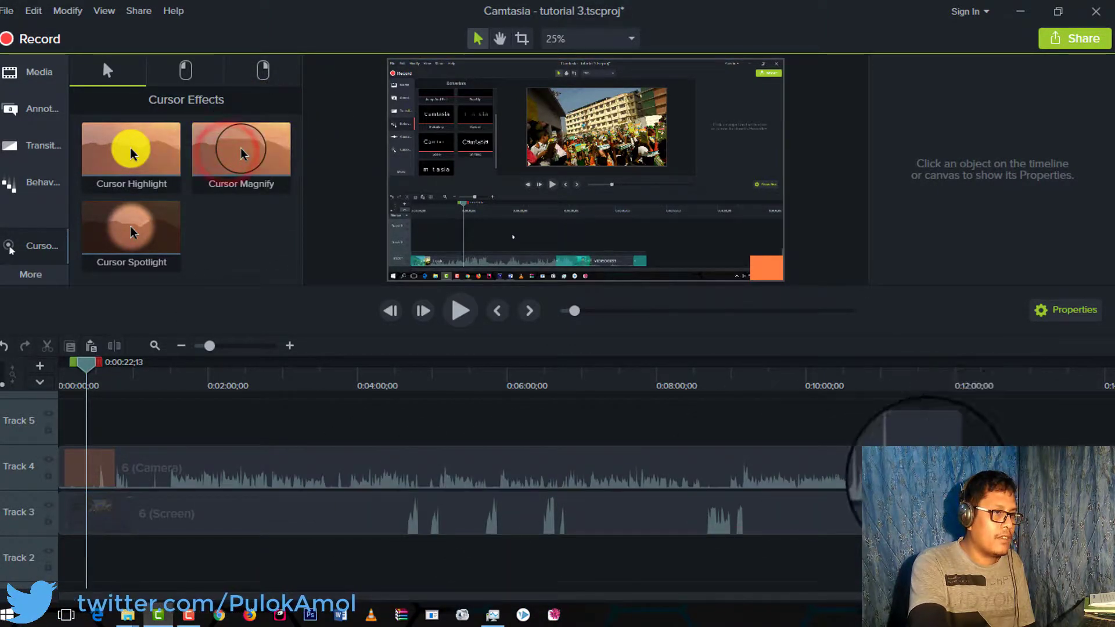
Step: Apply Cursor Magnify to the camera and screen clips and preview it from 0:01:46;26 and 0:02:56;09, ending at 0:02:27;21
{"action": "left_click", "coordinate": [691, 518]}
{"action": "left_click_drag", "start_coordinate": [243, 149], "coordinate": [309, 163]}
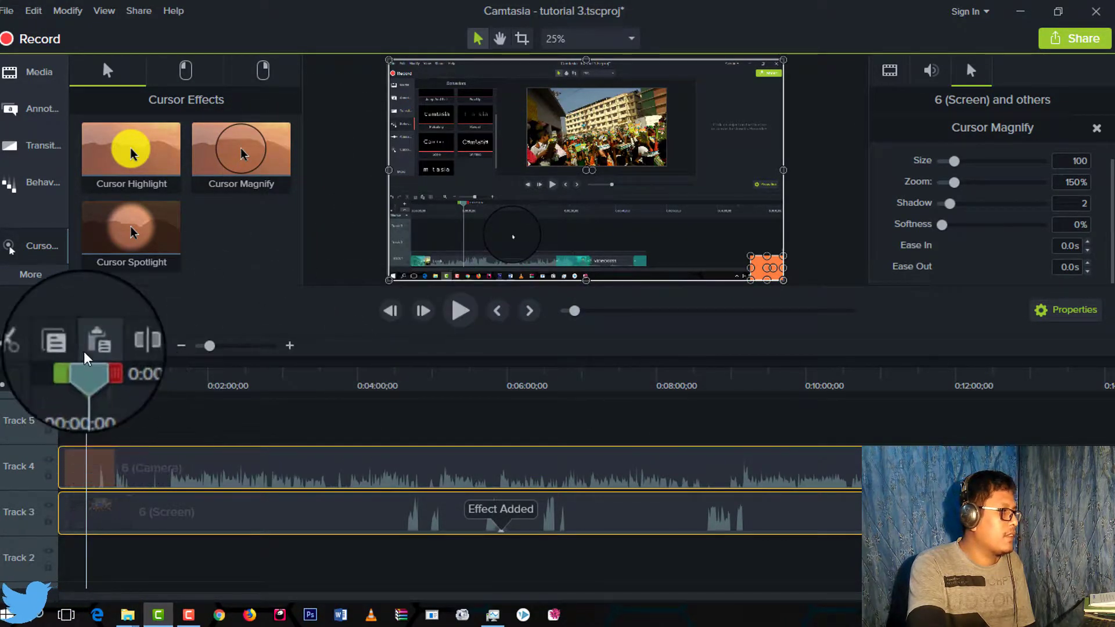
{"action": "left_click_drag", "start_coordinate": [77, 368], "coordinate": [192, 427]}
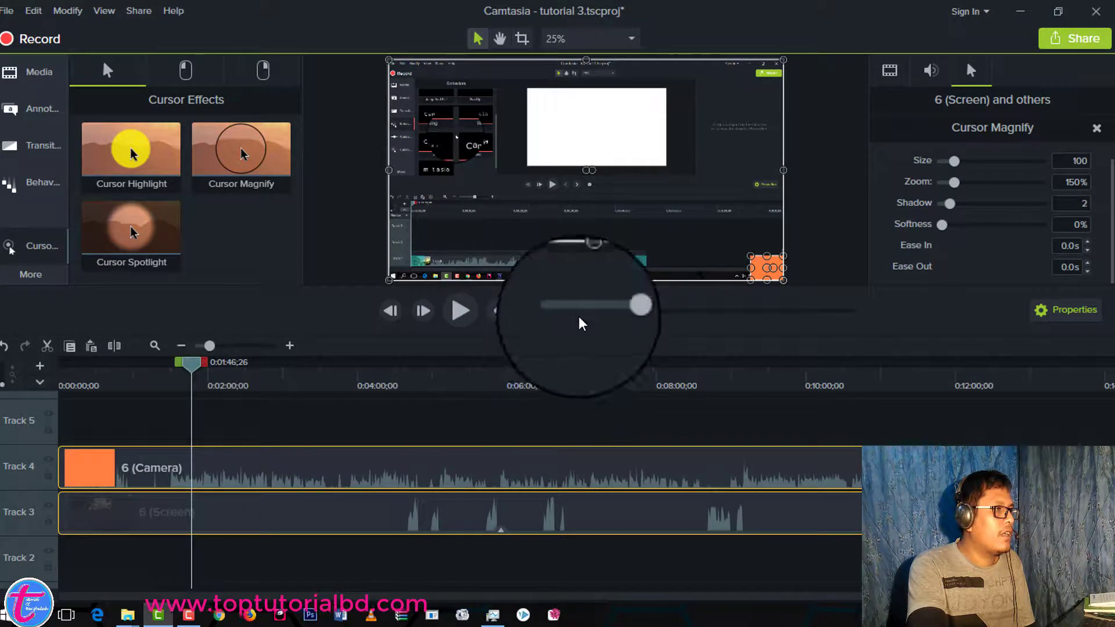
{"action": "left_click", "coordinate": [461, 311]}
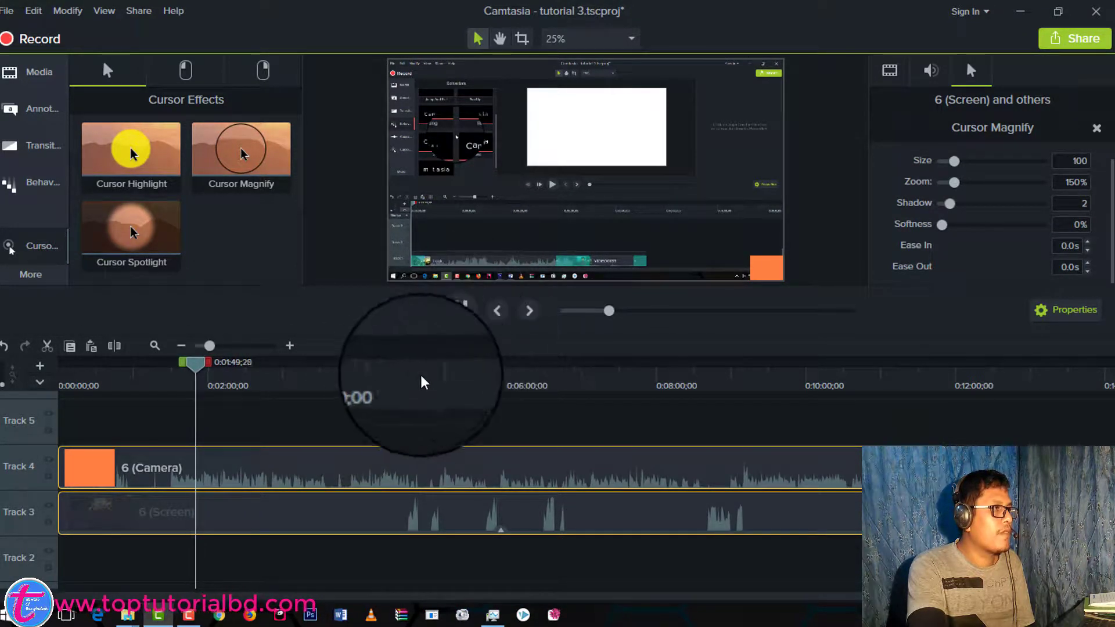
{"action": "left_click_drag", "start_coordinate": [198, 365], "coordinate": [278, 386]}
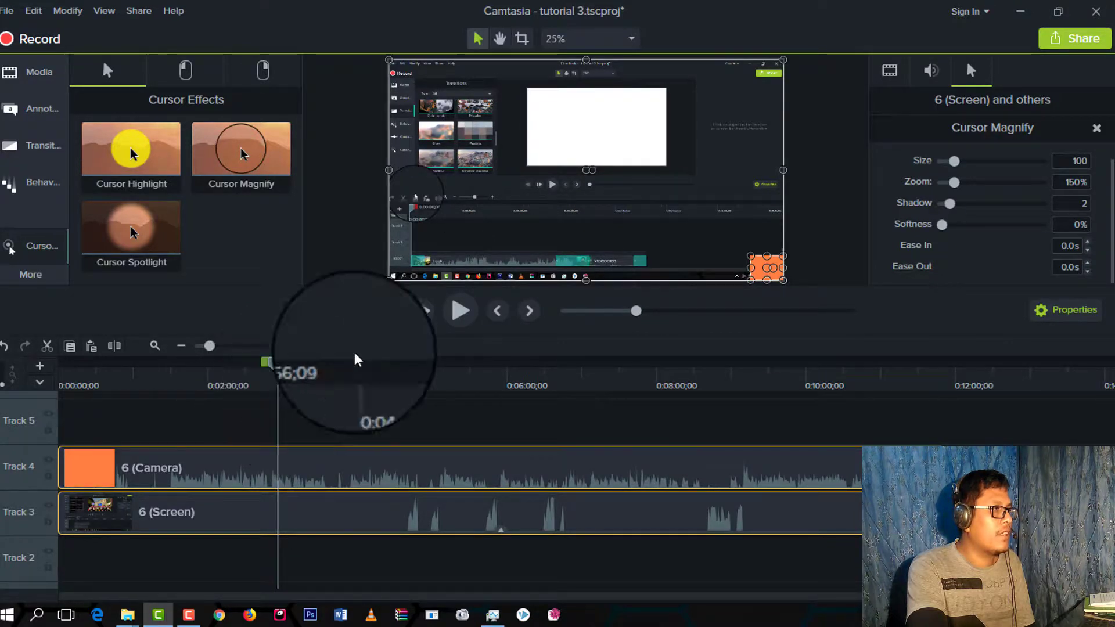
{"action": "left_click", "coordinate": [462, 311]}
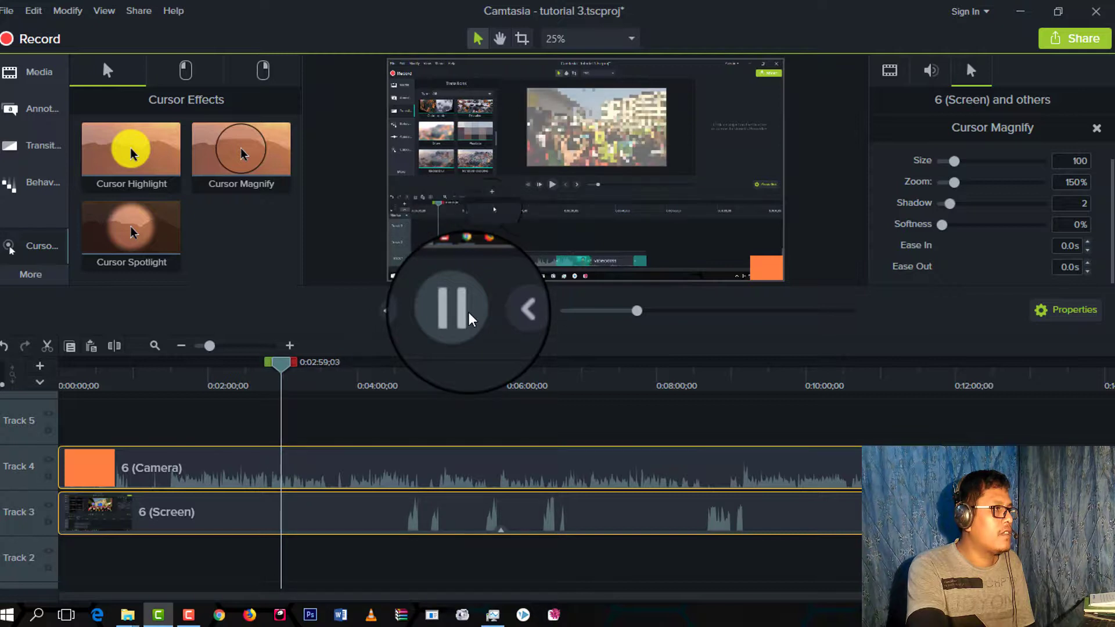
{"action": "left_click_drag", "start_coordinate": [278, 368], "coordinate": [242, 363]}
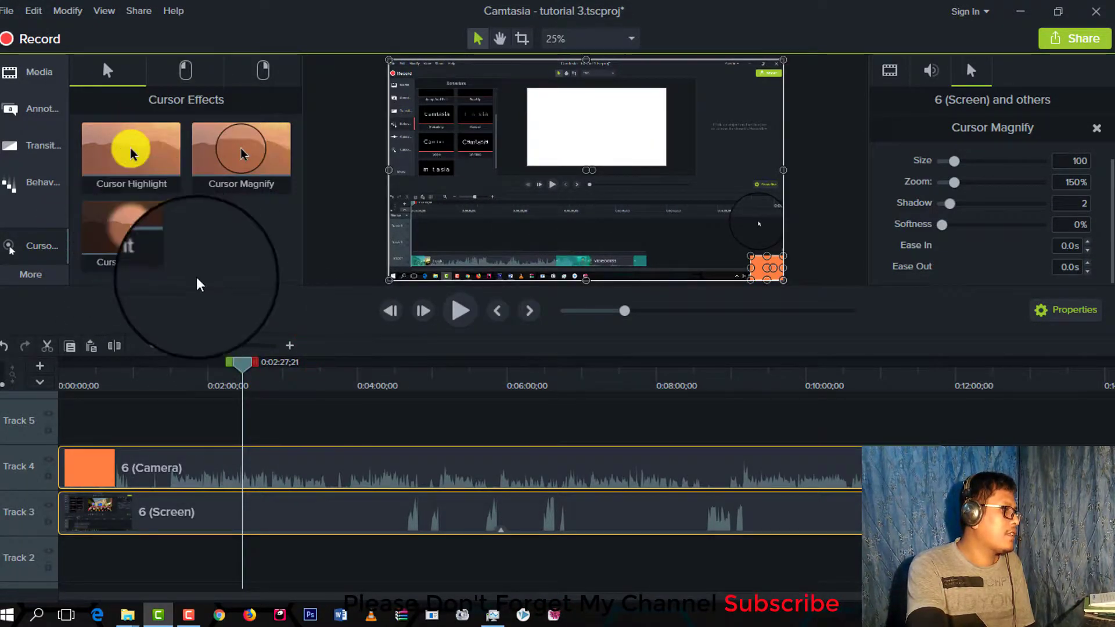
Step: Show the screen clip's effects and delete its Cursor Magnify effect
{"action": "left_click", "coordinate": [498, 527]}
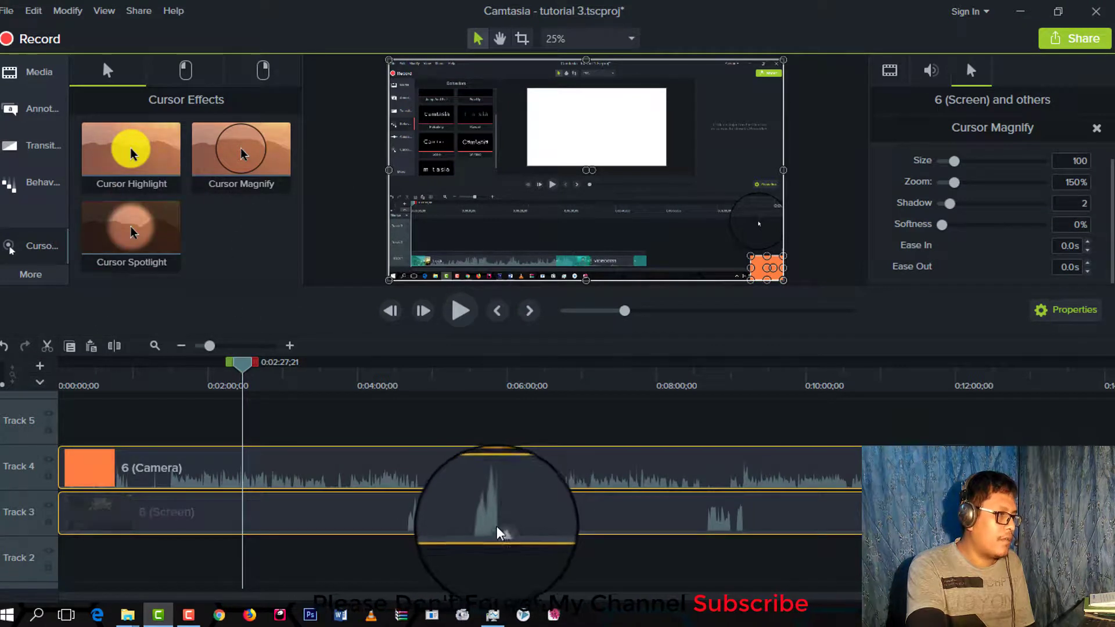
{"action": "left_click", "coordinate": [498, 528]}
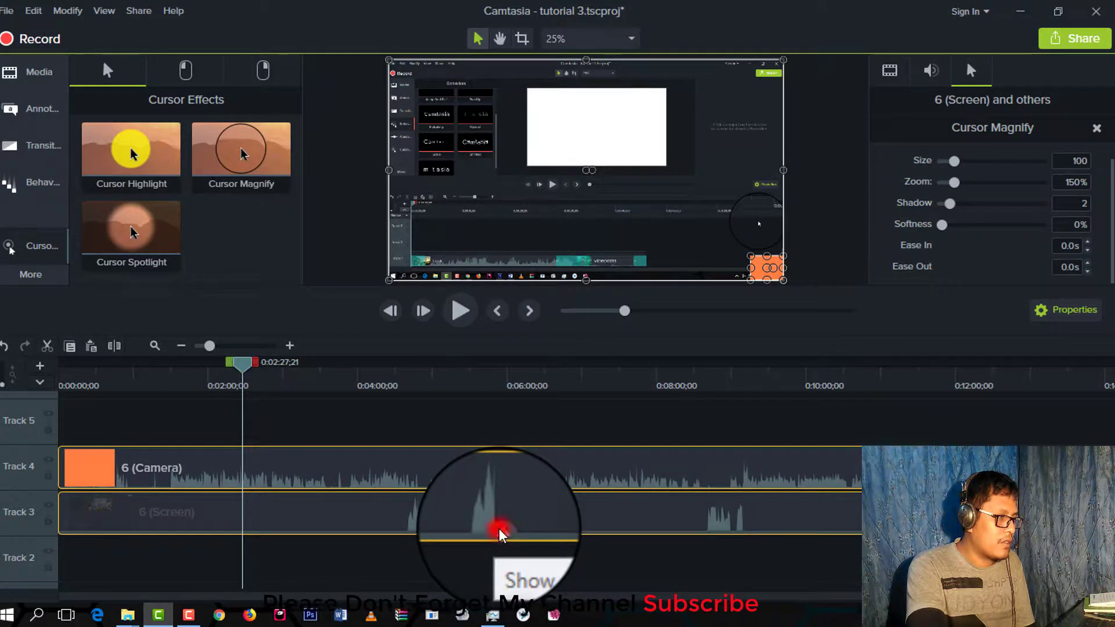
{"action": "left_click", "coordinate": [554, 529]}
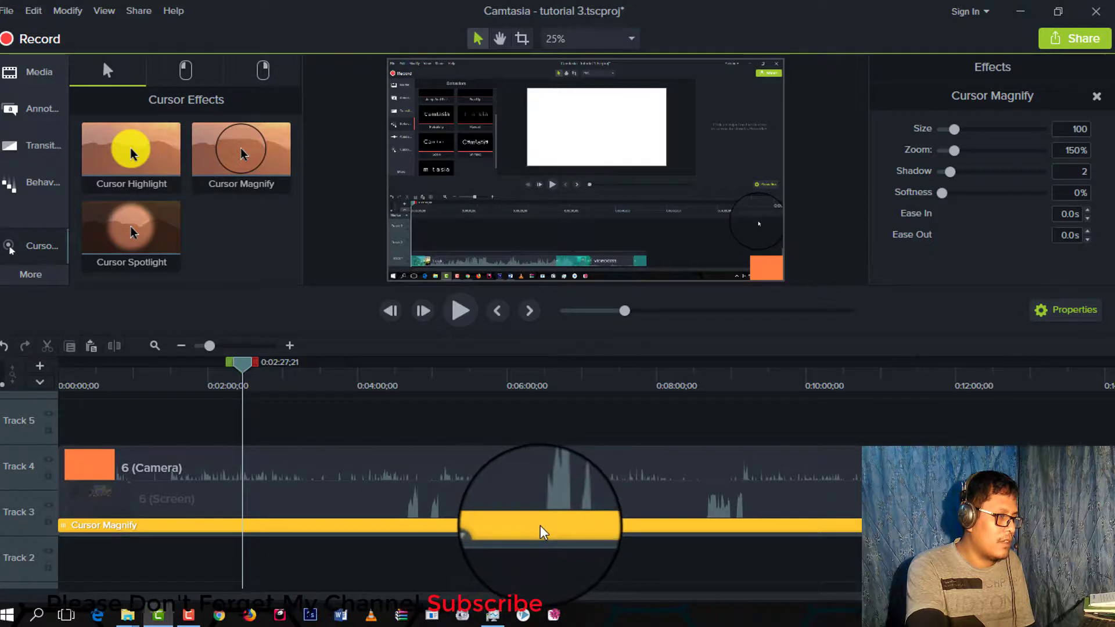
{"action": "right_click", "coordinate": [541, 524]}
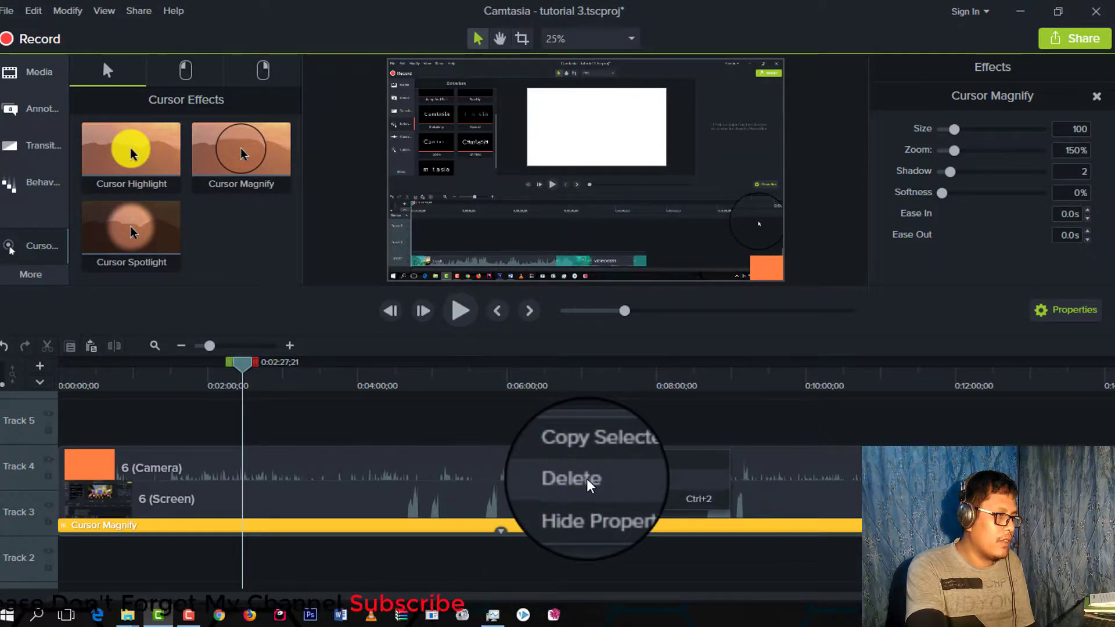
{"action": "left_click", "coordinate": [586, 479]}
Step: Apply the Cursor Spotlight effect to the selected camera and screen clips
{"action": "left_click_drag", "start_coordinate": [135, 231], "coordinate": [990, 436]}
{"action": "left_click_drag", "start_coordinate": [992, 436], "coordinate": [706, 523]}
{"action": "left_click_drag", "start_coordinate": [132, 230], "coordinate": [211, 235]}
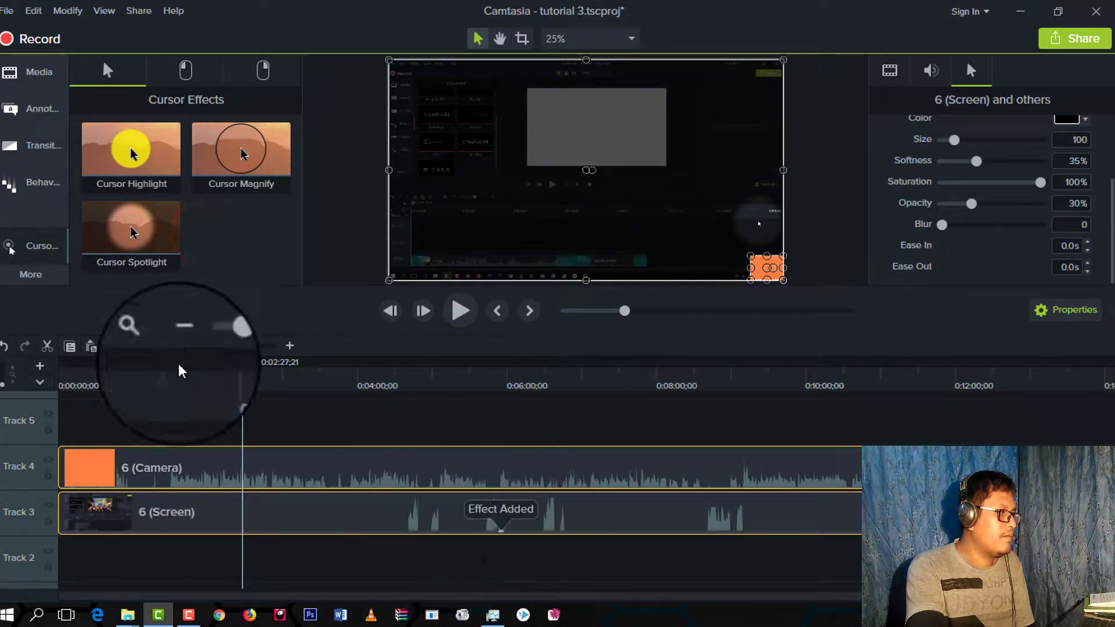
Step: Set the spotlight's size to 347, softness to 11% and saturation to 95%, checking it at 0:04:53;15 and 0:03:47;16
{"action": "left_click_drag", "start_coordinate": [242, 366], "coordinate": [424, 382]}
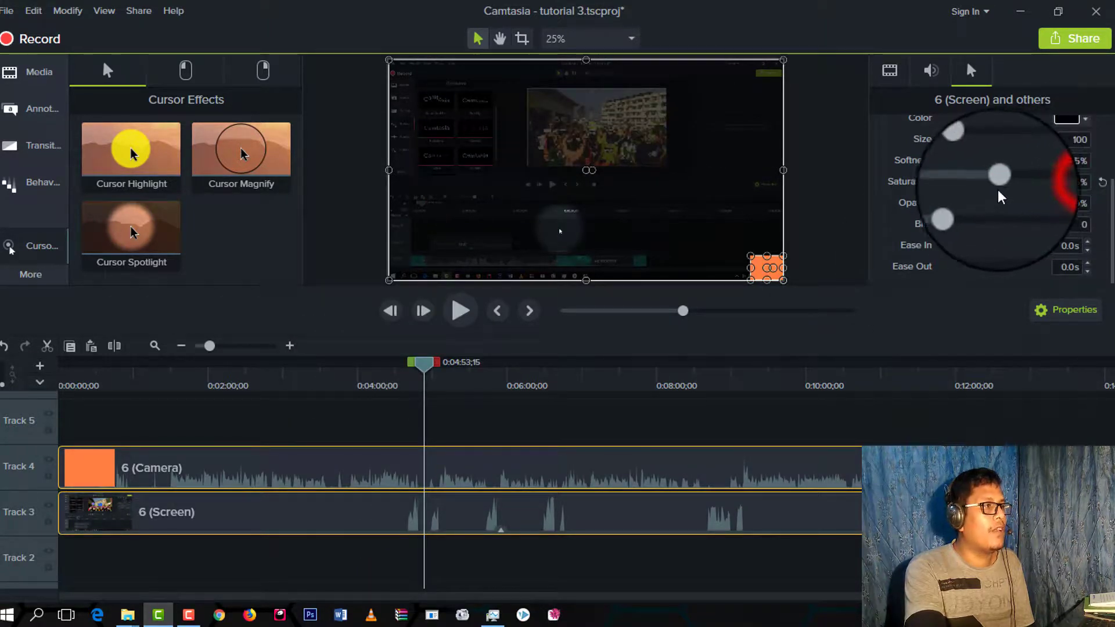
{"action": "left_click_drag", "start_coordinate": [991, 183], "coordinate": [1040, 183]}
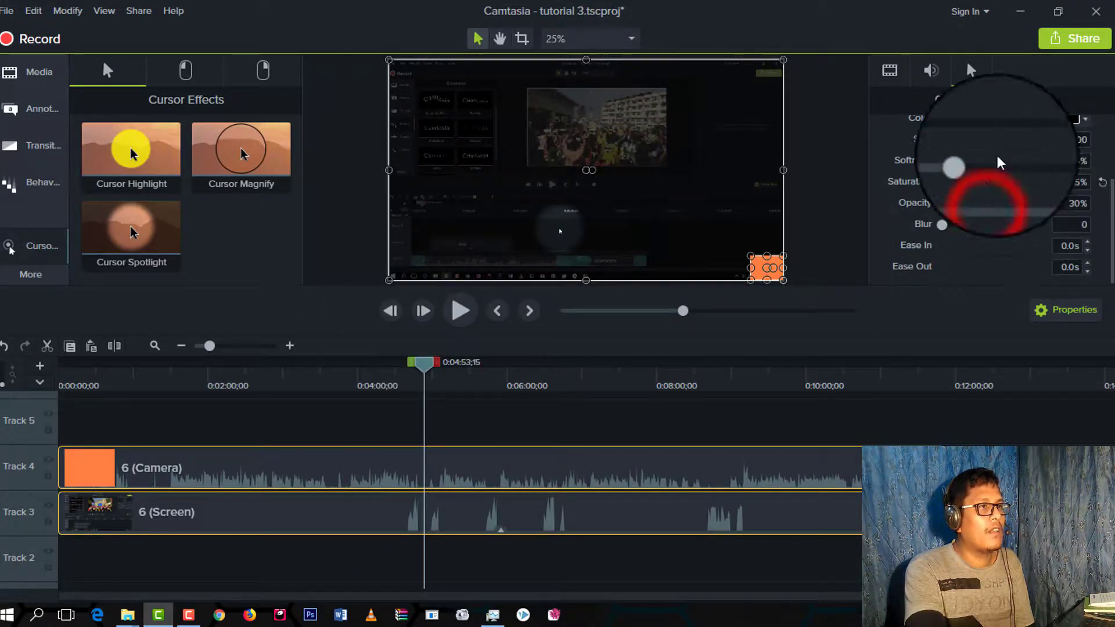
{"action": "left_click_drag", "start_coordinate": [954, 138], "coordinate": [953, 166]}
{"action": "left_click_drag", "start_coordinate": [423, 364], "coordinate": [334, 372]}
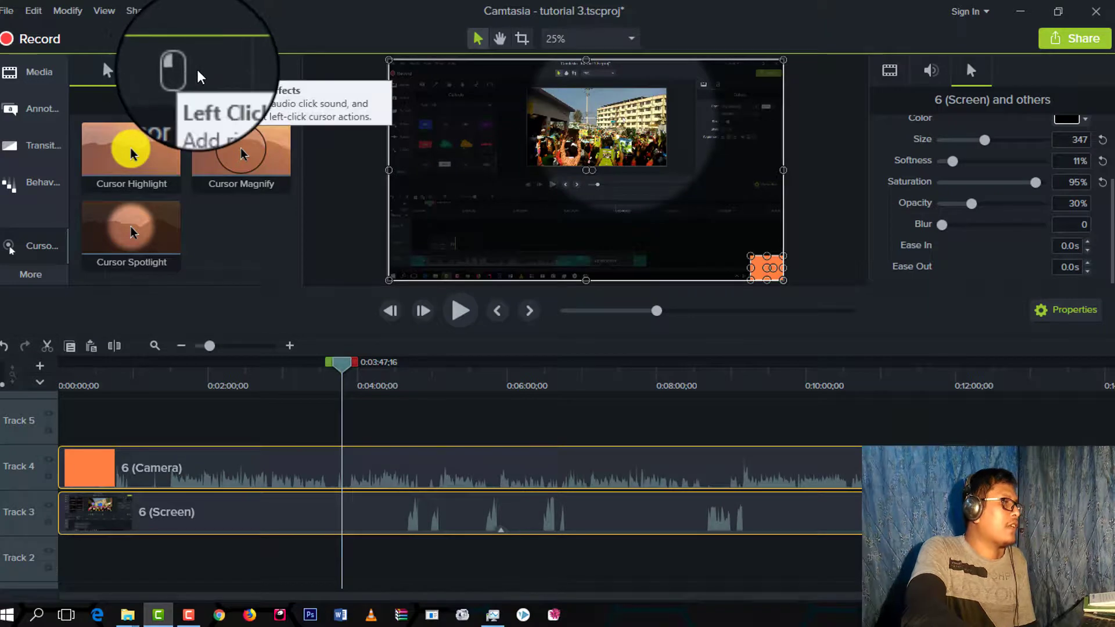
Step: Return the playhead to the start of the timeline and delete the Cursor Spotlight effect from the screen clip
{"action": "left_click", "coordinate": [173, 69]}
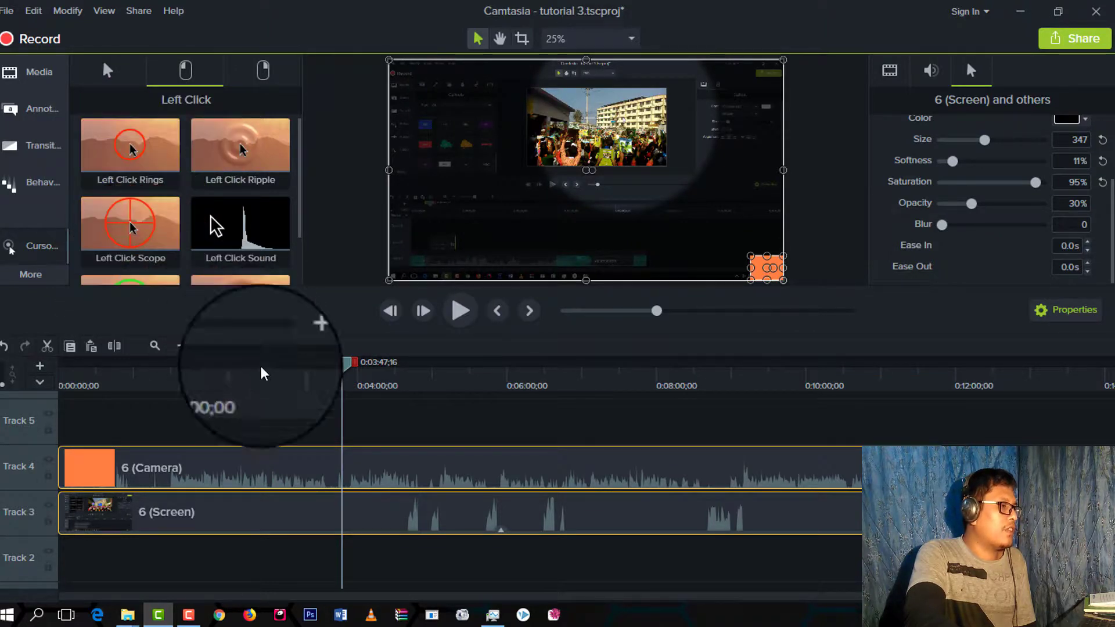
{"action": "left_click_drag", "start_coordinate": [338, 363], "coordinate": [64, 363]}
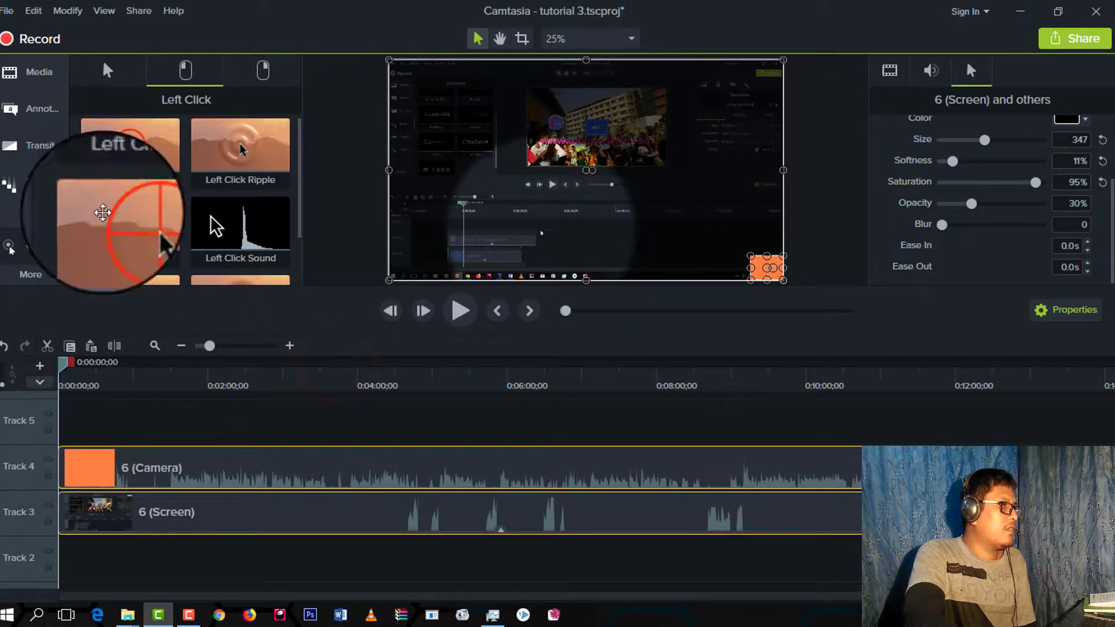
{"action": "left_click", "coordinate": [103, 73]}
{"action": "left_click_drag", "start_coordinate": [132, 230], "coordinate": [502, 531]}
{"action": "right_click", "coordinate": [502, 528]}
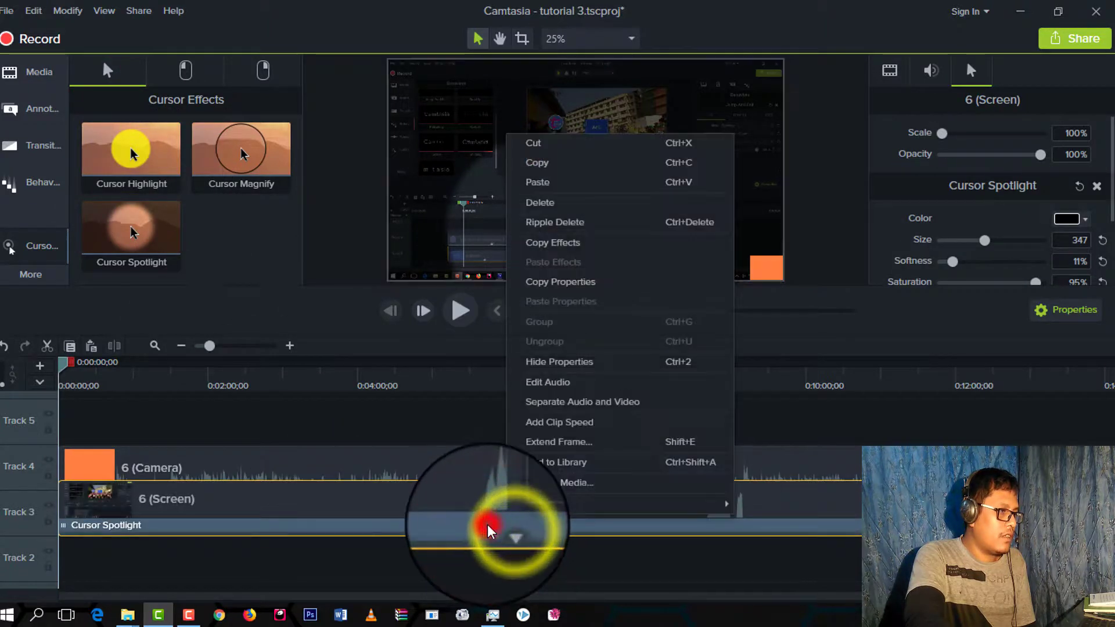
{"action": "left_click", "coordinate": [486, 525]}
{"action": "left_click", "coordinate": [538, 480]}
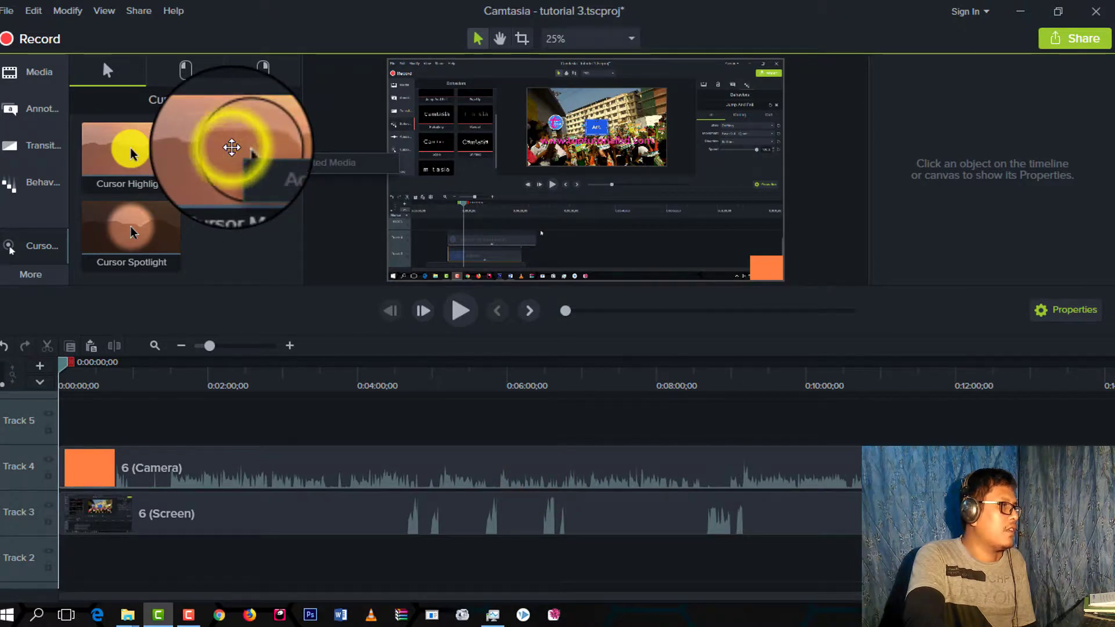
Step: Apply Cursor Magnify to the camera and screen clips and check it with the playhead at 0:01:06;19
{"action": "left_click", "coordinate": [687, 515]}
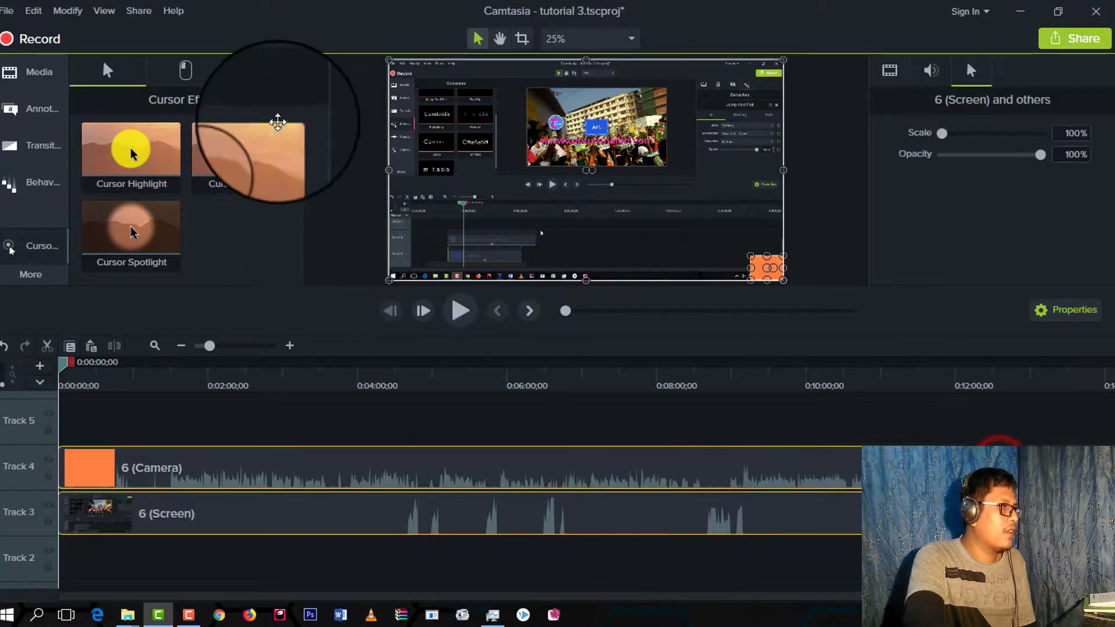
{"action": "left_click", "coordinate": [308, 156]}
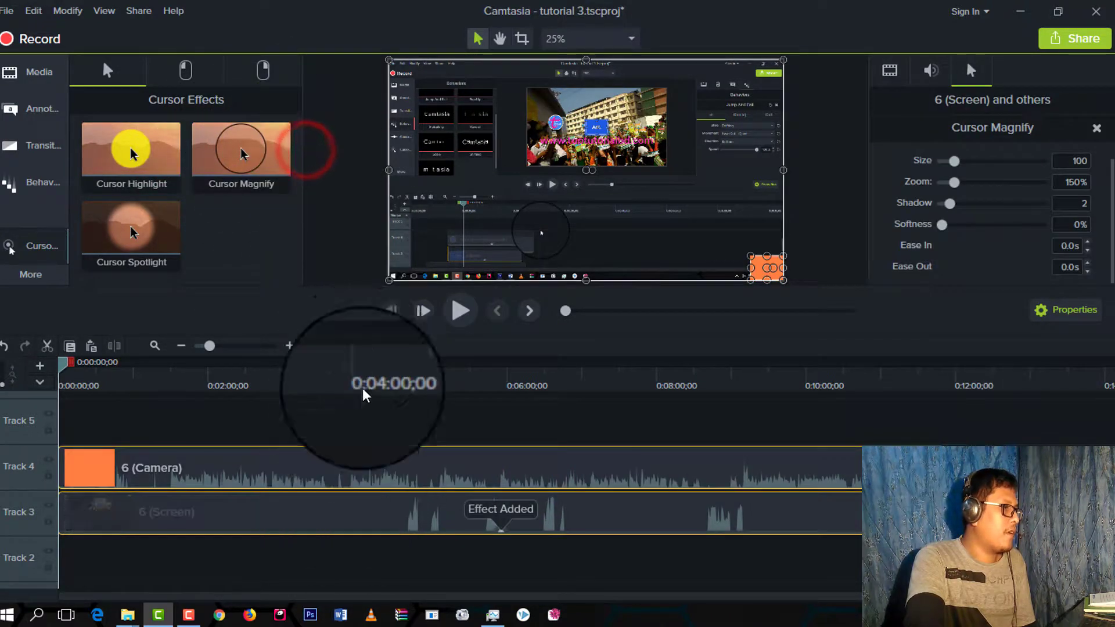
{"action": "left_click_drag", "start_coordinate": [61, 362], "coordinate": [141, 362]}
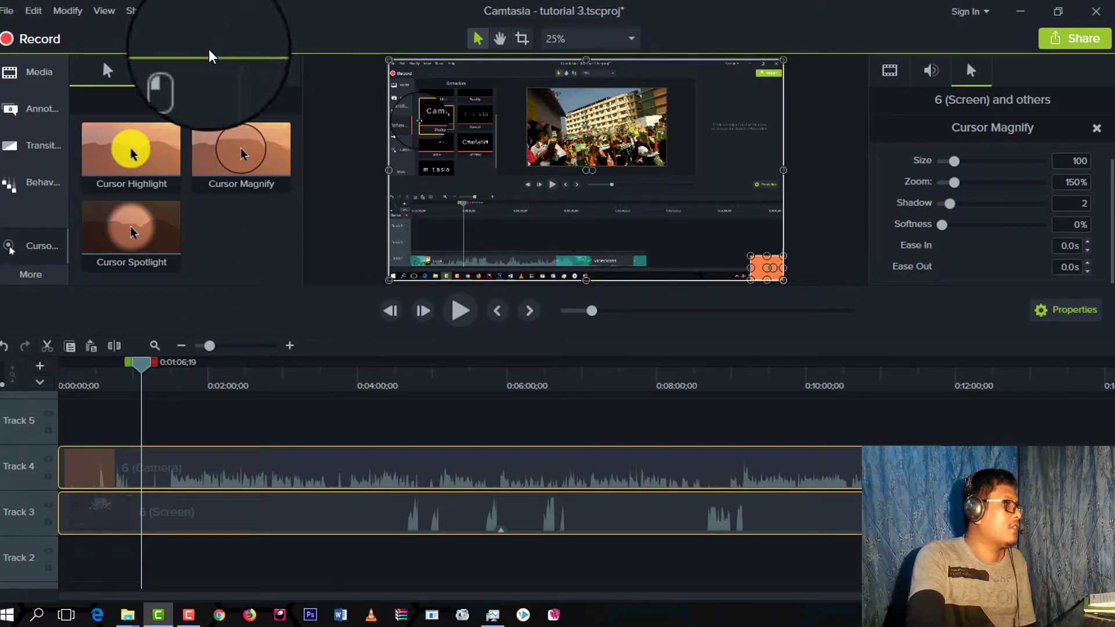
Step: Add the Left Click Rings effect to the selected camera and screen clips
{"action": "left_click", "coordinate": [187, 70]}
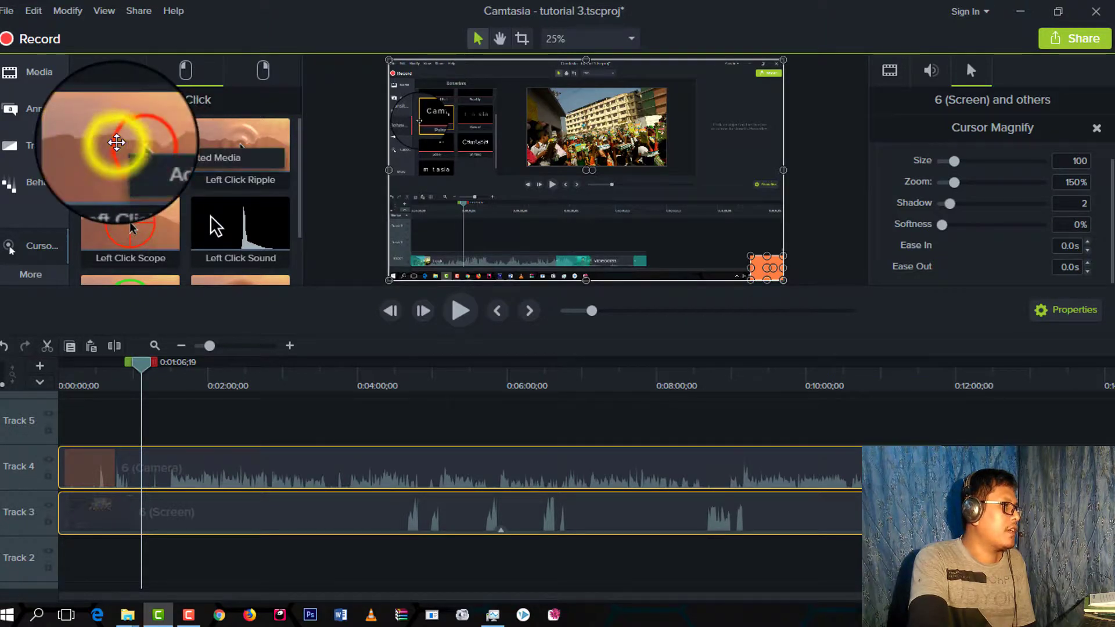
{"action": "left_click", "coordinate": [181, 156]}
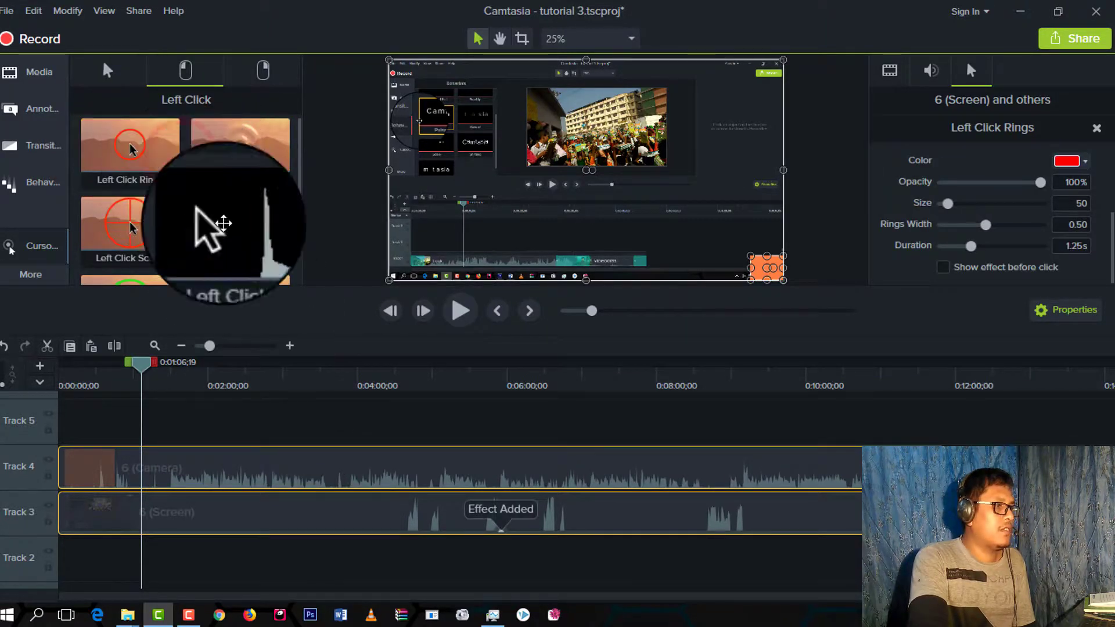
{"action": "left_click", "coordinate": [142, 365]}
Step: Preview the left click rings around 0:03:10 and at 0:02:39;06, and open their color choices
{"action": "left_click_drag", "start_coordinate": [144, 364], "coordinate": [290, 389]}
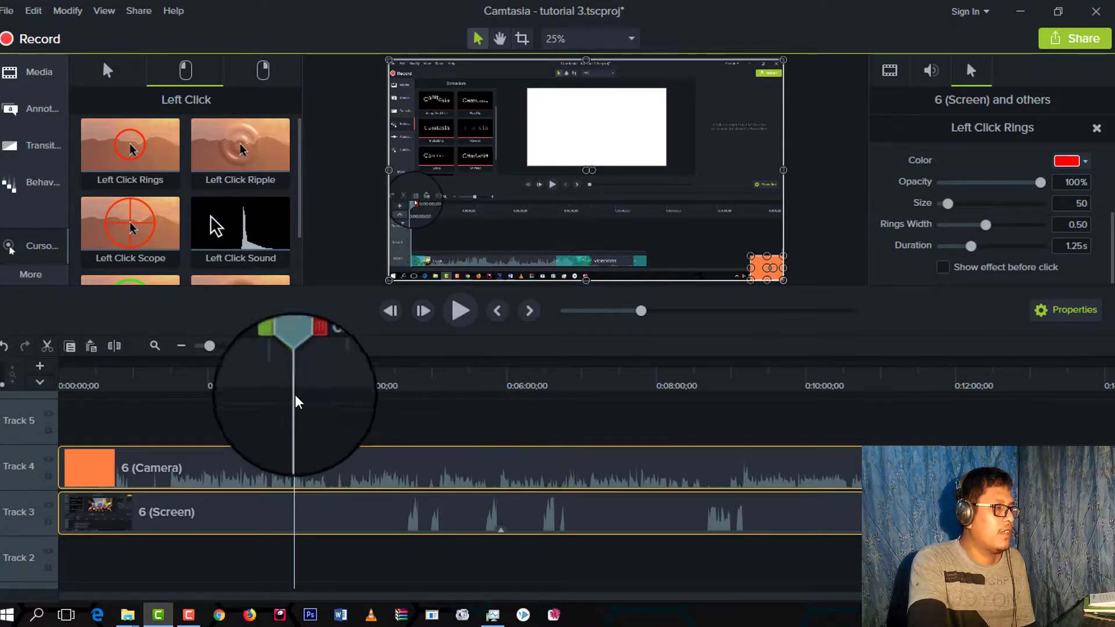
{"action": "left_click", "coordinate": [458, 317]}
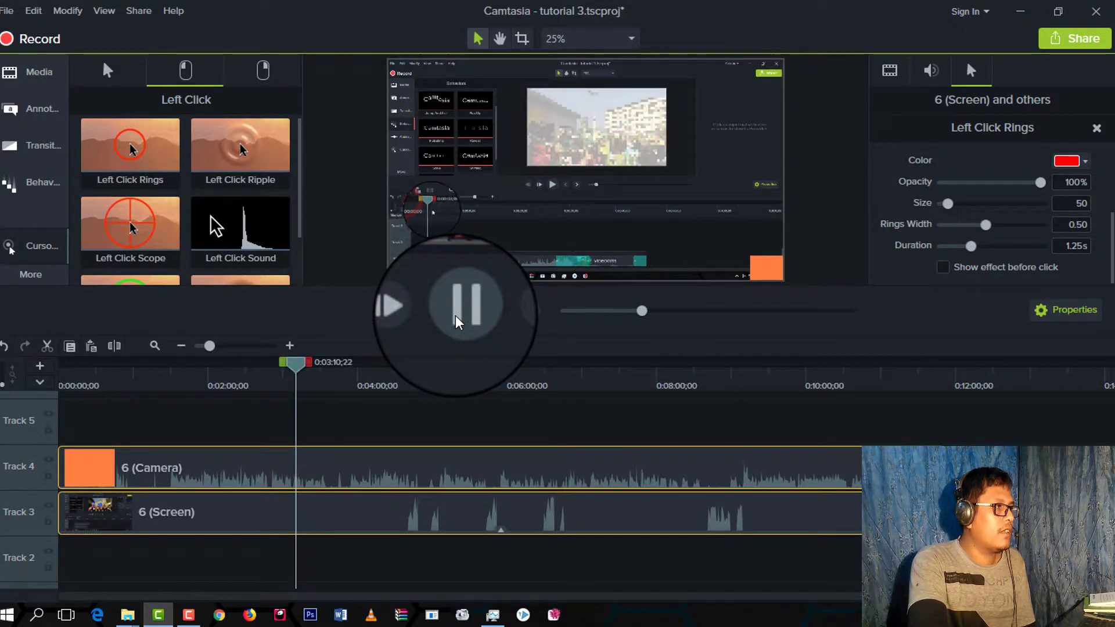
{"action": "left_click_drag", "start_coordinate": [297, 367], "coordinate": [253, 384]}
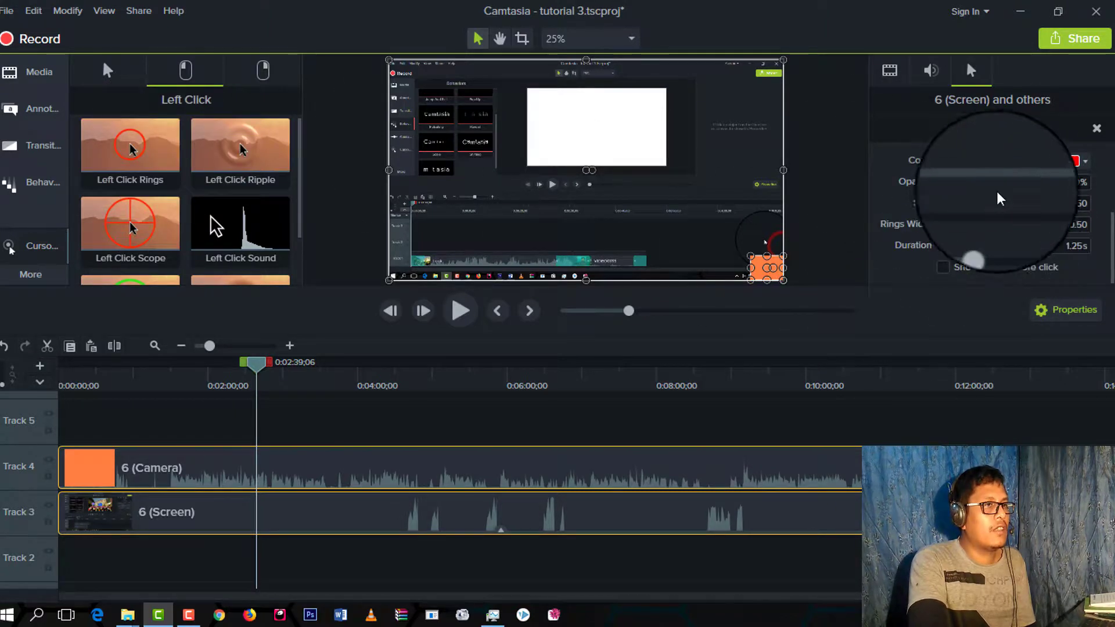
{"action": "left_click", "coordinate": [1072, 161]}
{"action": "left_click", "coordinate": [1071, 163]}
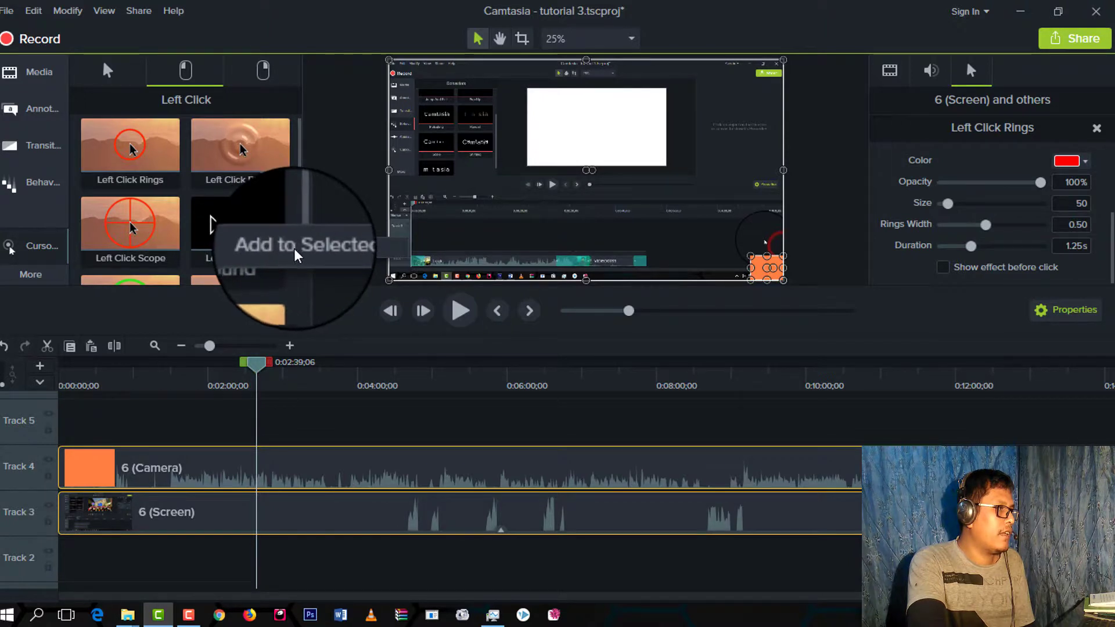
Step: Add the Left Click Sound effect to the selected camera and screen clips and play it back near 0:02:47
{"action": "left_click", "coordinate": [297, 251]}
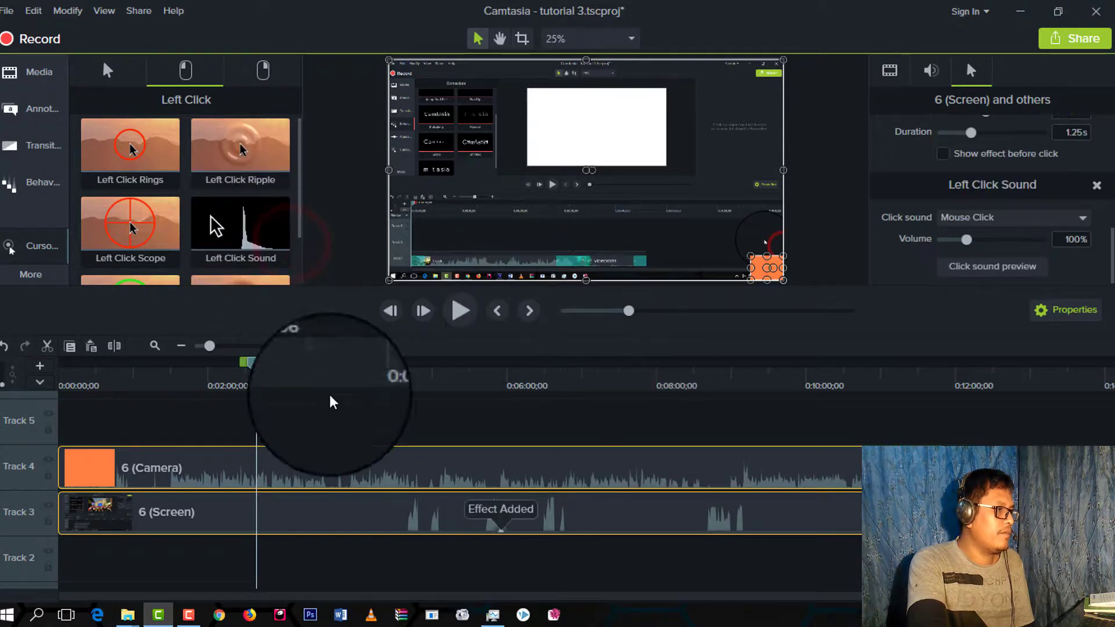
{"action": "left_click_drag", "start_coordinate": [254, 367], "coordinate": [264, 369]}
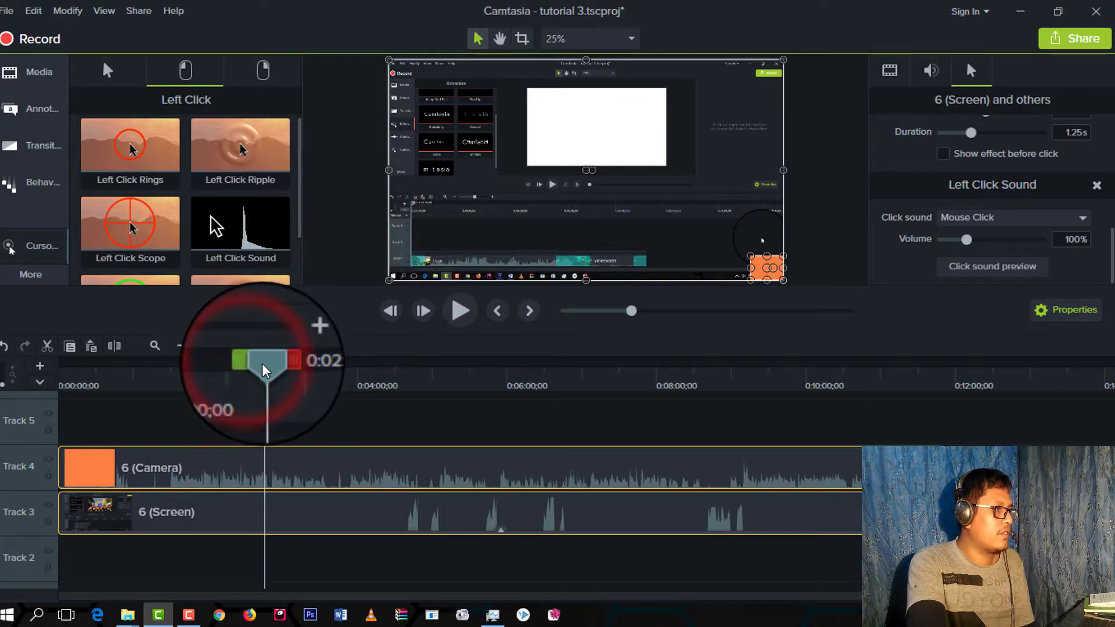
{"action": "left_click", "coordinate": [461, 312]}
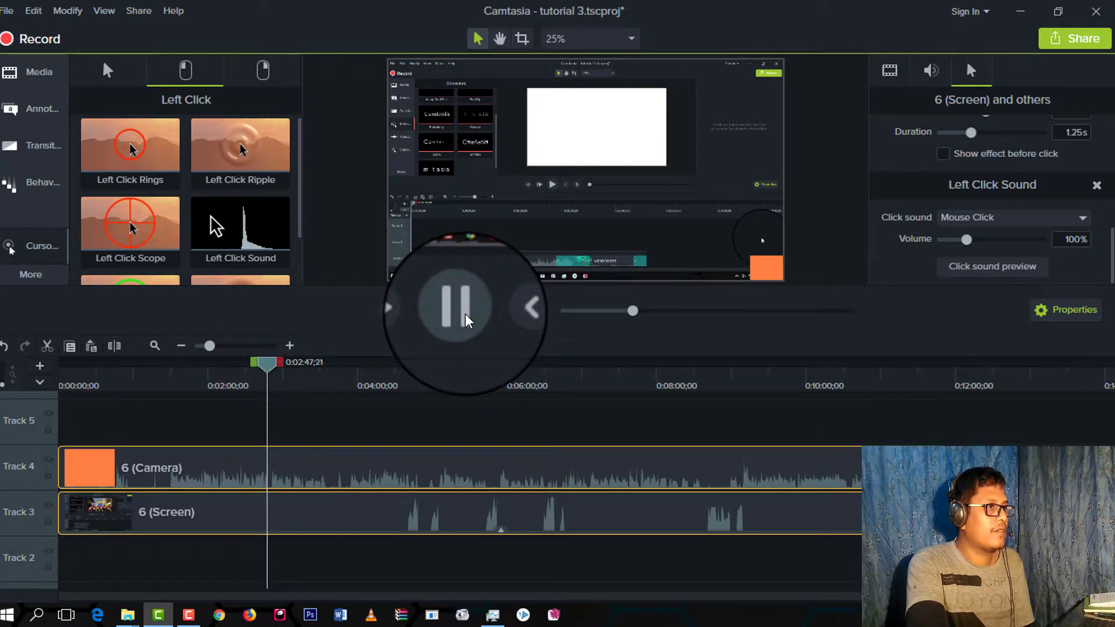
Step: Preview the left click sound from just after 0:03:00 and return the playhead to 0:02:59;15
{"action": "left_click_drag", "start_coordinate": [267, 367], "coordinate": [287, 372]}
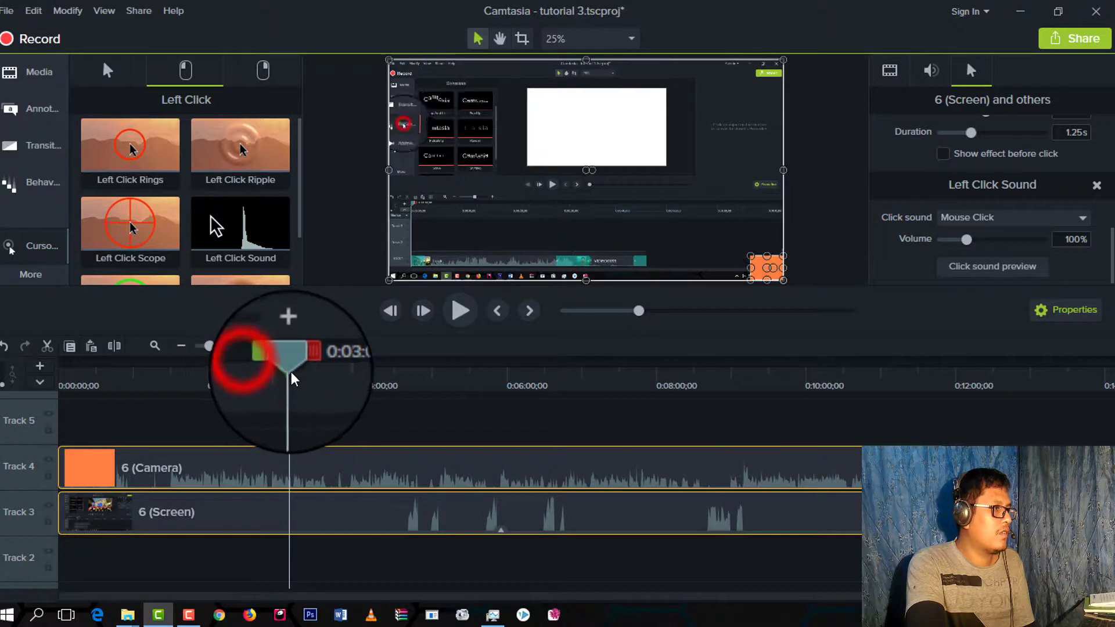
{"action": "left_click", "coordinate": [462, 314]}
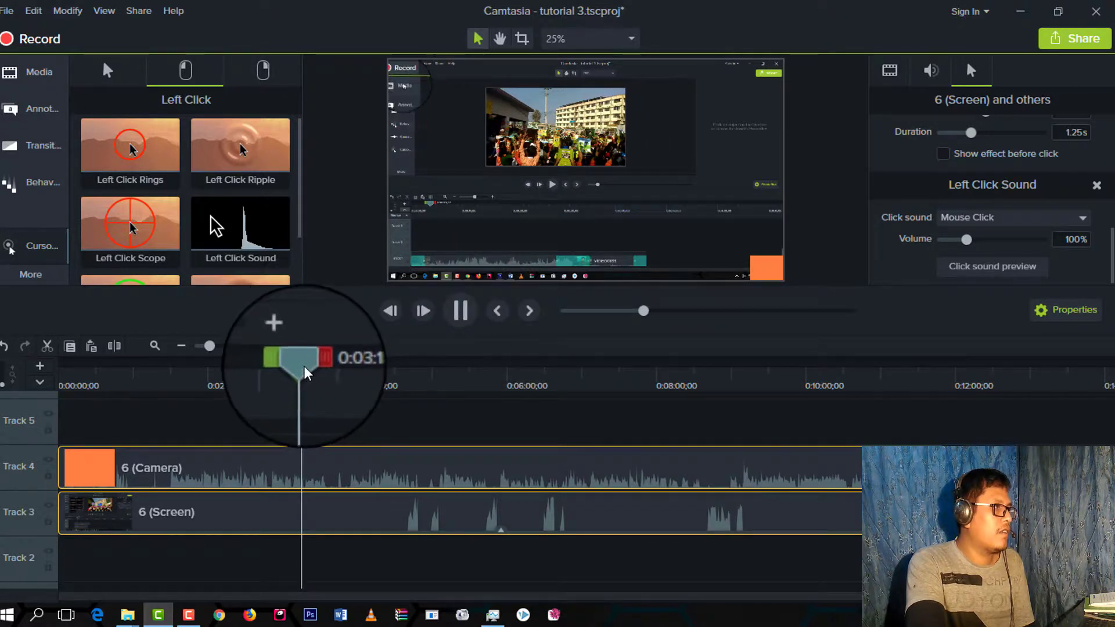
{"action": "left_click_drag", "start_coordinate": [306, 364], "coordinate": [282, 380]}
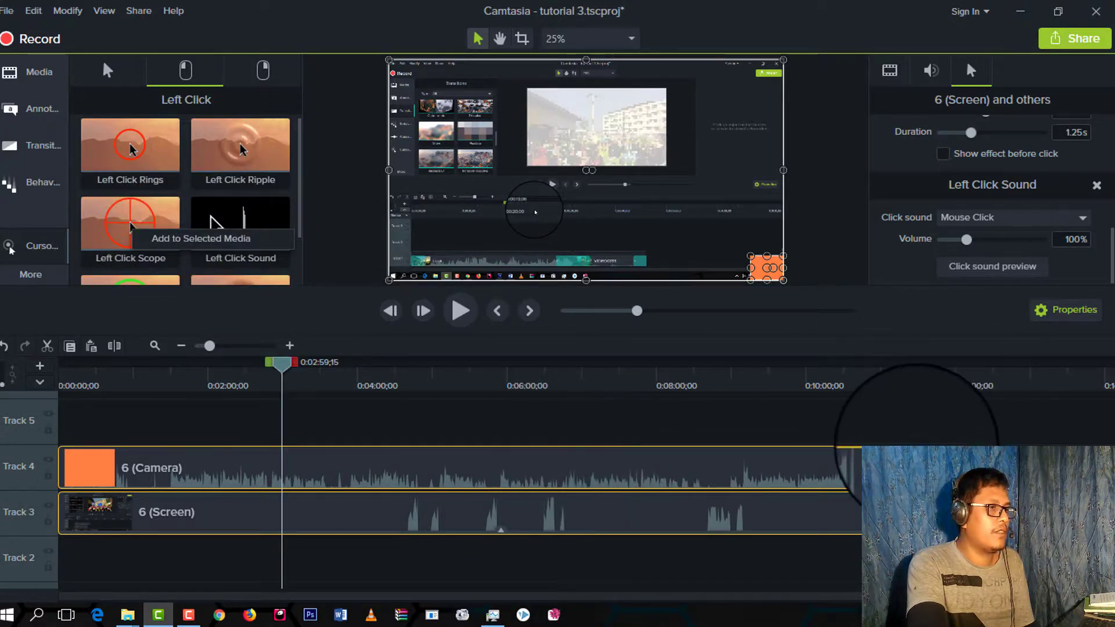
Step: Add the Right Click Rings effect to the selected camera and screen clips
{"action": "left_click_drag", "start_coordinate": [997, 416], "coordinate": [433, 563]}
{"action": "scroll", "coordinate": [163, 213], "scroll_direction": "down", "scroll_amount": 1}
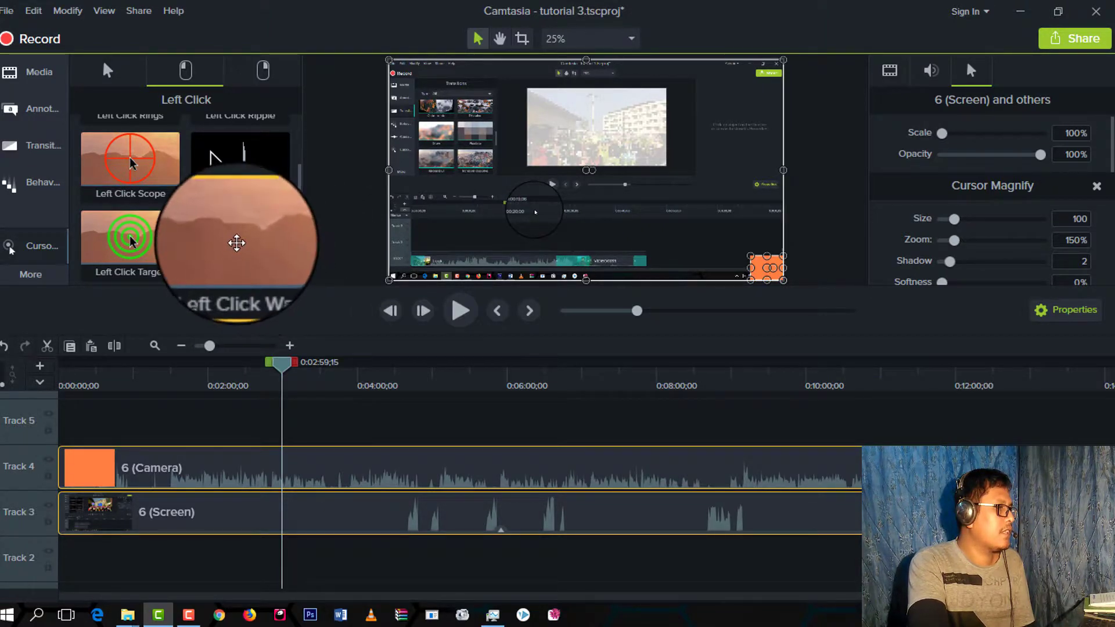
{"action": "scroll", "coordinate": [292, 187], "scroll_direction": "up", "scroll_amount": 2}
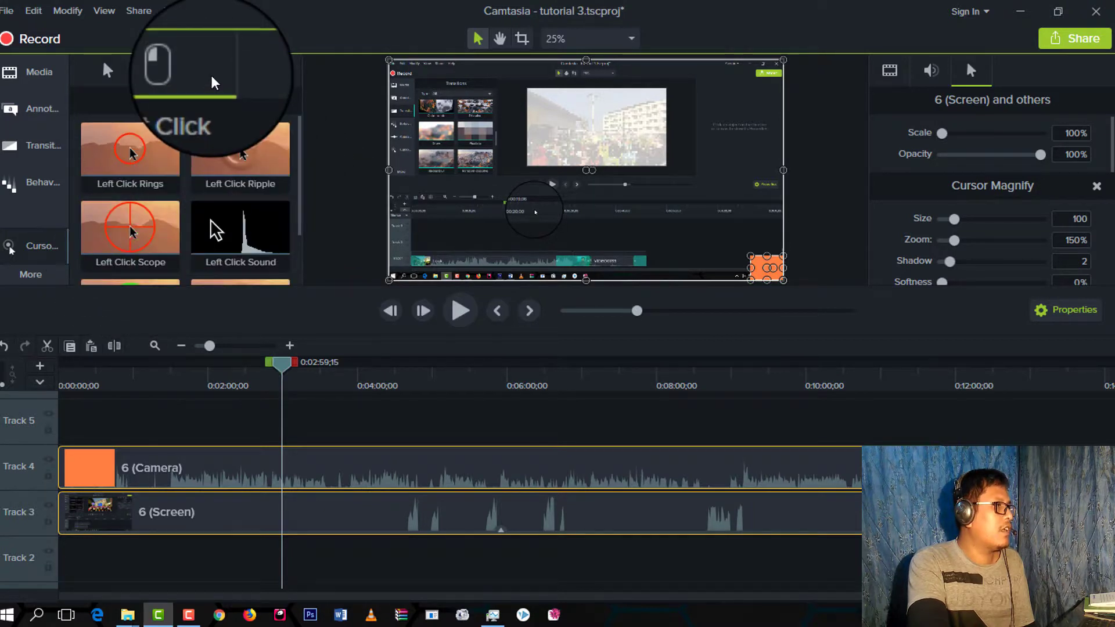
{"action": "left_click", "coordinate": [265, 69]}
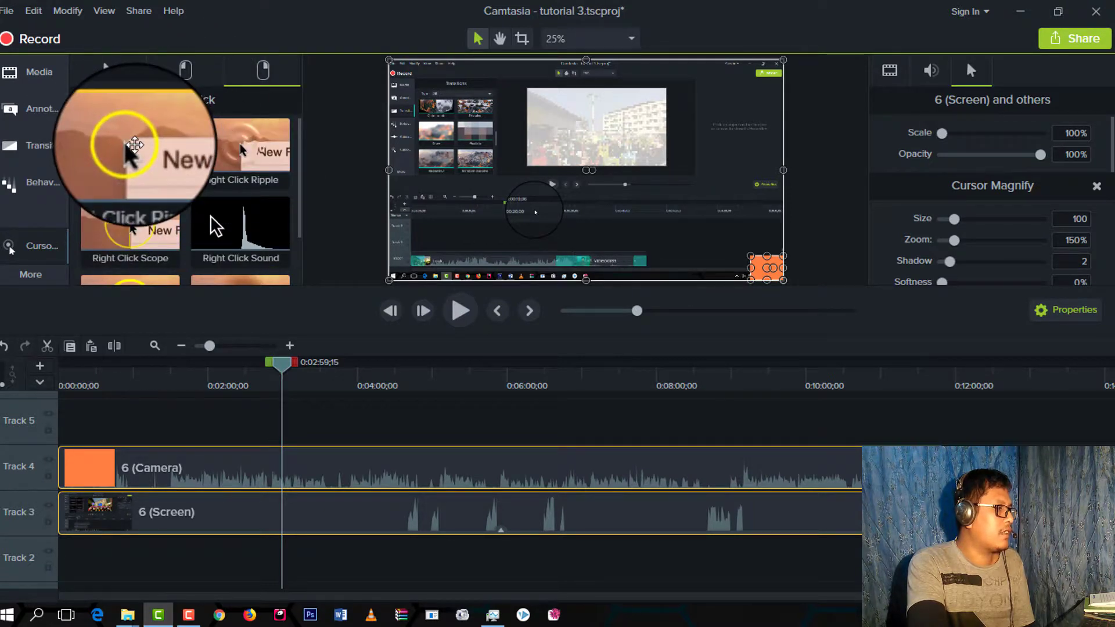
{"action": "left_click_drag", "start_coordinate": [129, 144], "coordinate": [476, 154]}
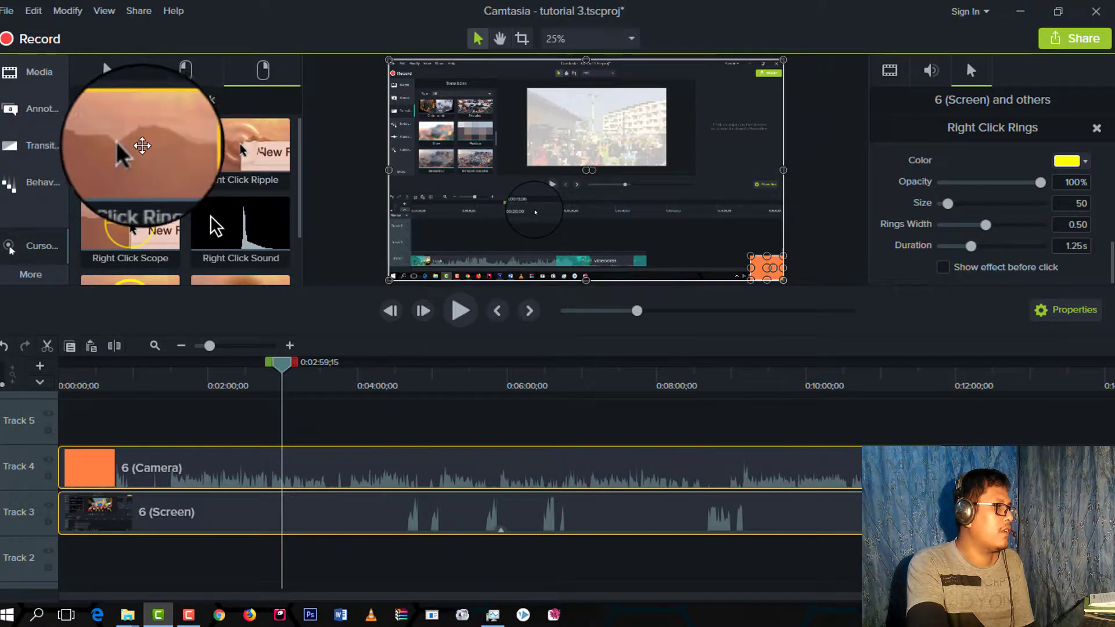
Step: Add the Right Click Sound effect to the selected camera and screen clips
{"action": "scroll", "coordinate": [146, 168], "scroll_direction": "down", "scroll_amount": 2}
{"action": "scroll", "coordinate": [161, 200], "scroll_direction": "down", "scroll_amount": 1}
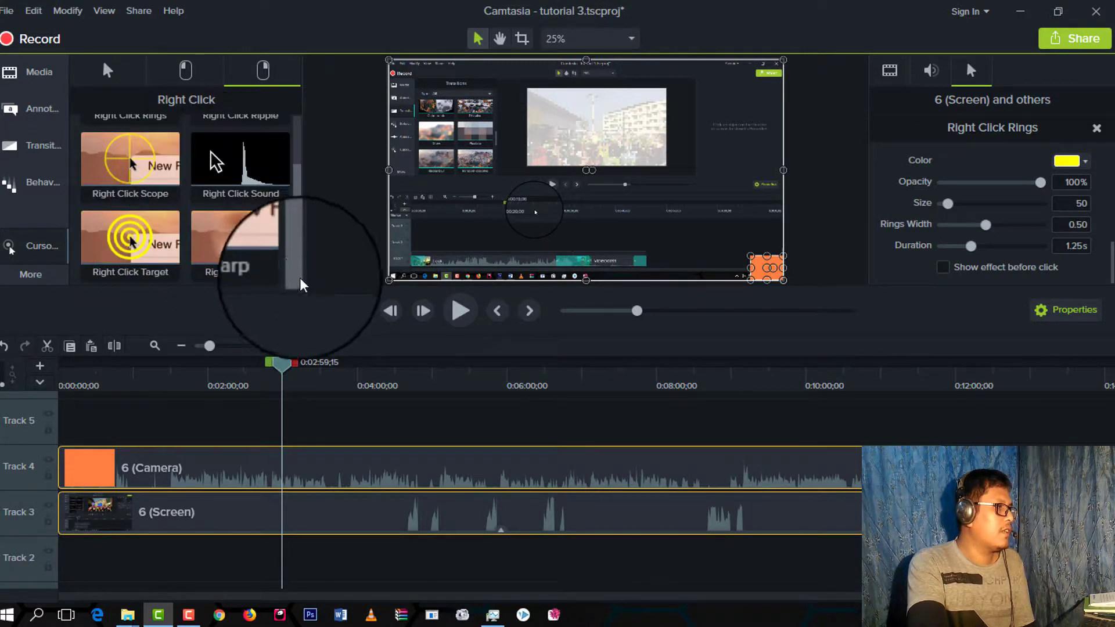
{"action": "scroll", "coordinate": [256, 220], "scroll_direction": "up", "scroll_amount": 2}
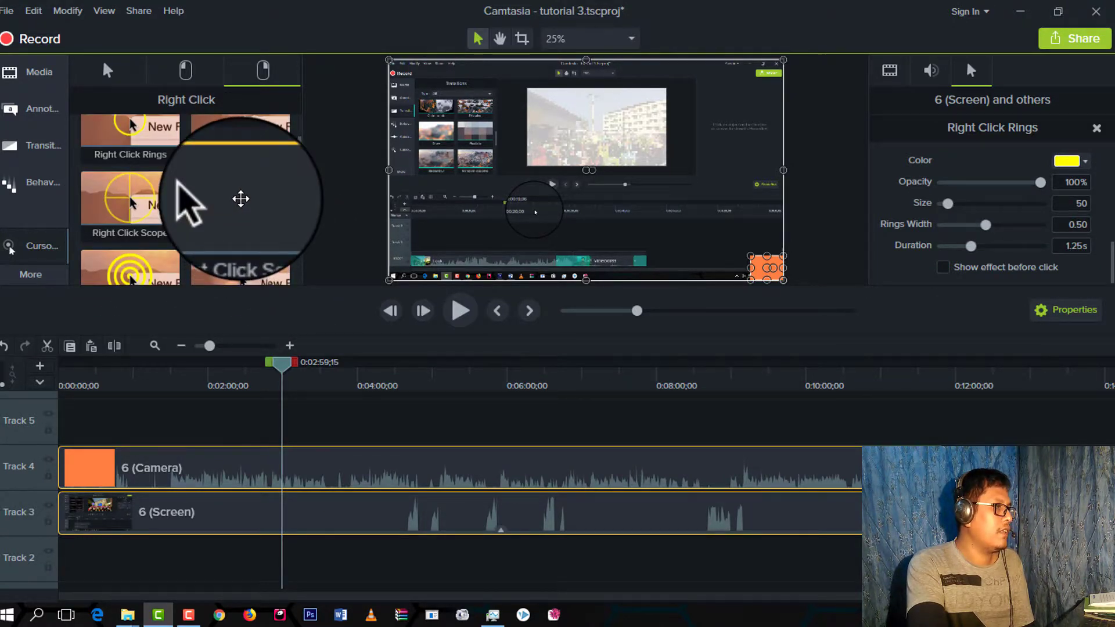
{"action": "right_click", "coordinate": [236, 196]}
{"action": "left_click", "coordinate": [318, 215]}
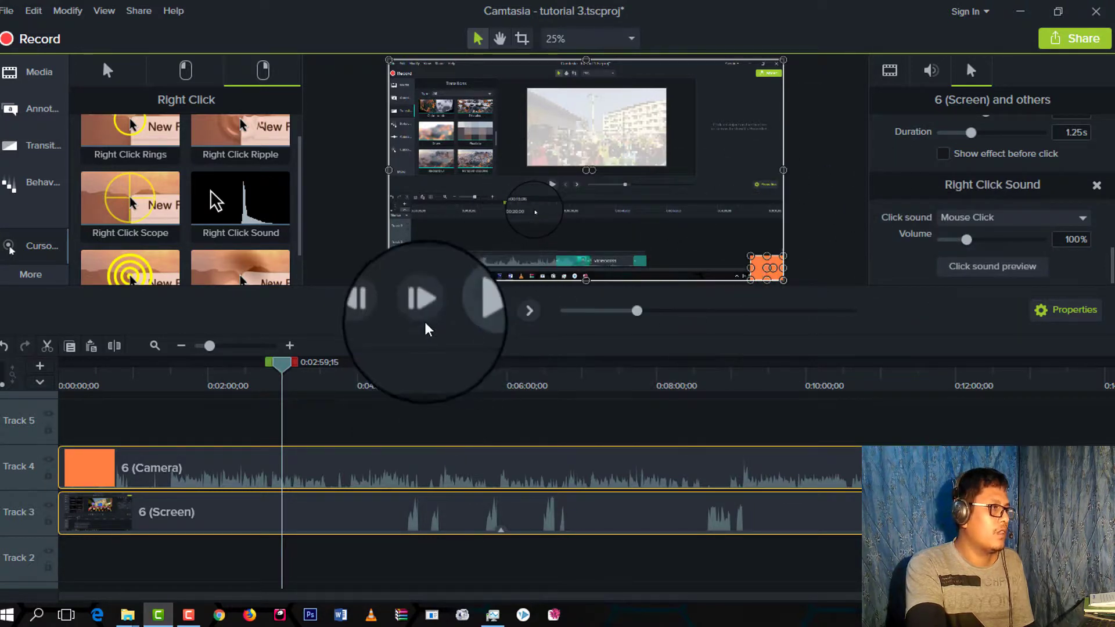
Step: Preview the right click effects from 0:02:59;15, then check just past 0:04:00, at 0:03:07;21 and at 0:01:29;12
{"action": "left_click", "coordinate": [459, 311]}
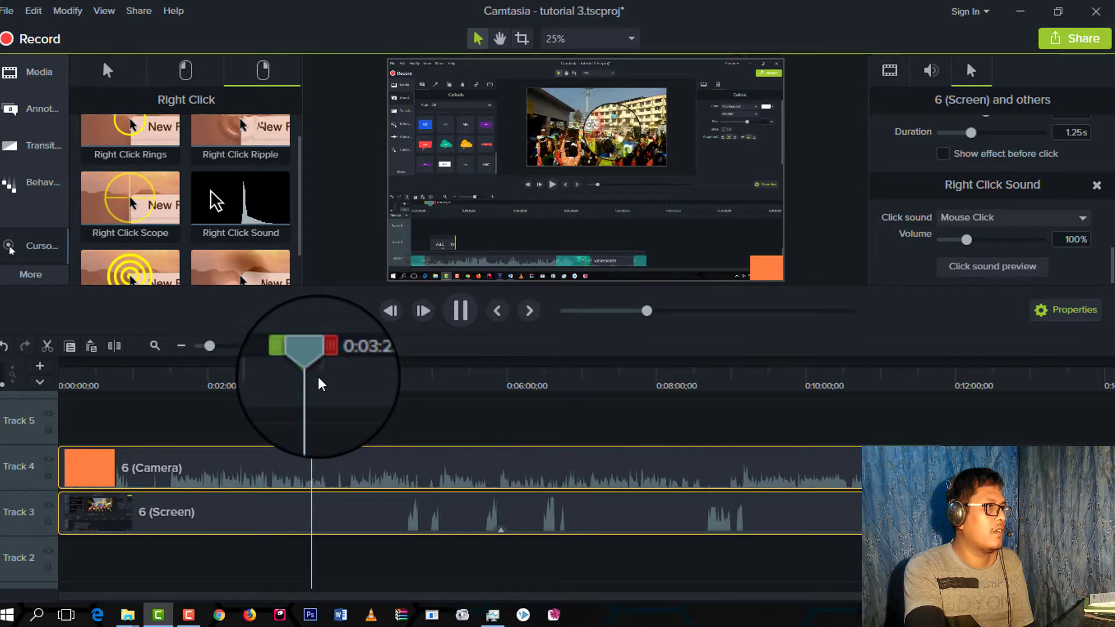
{"action": "left_click_drag", "start_coordinate": [309, 356], "coordinate": [367, 367]}
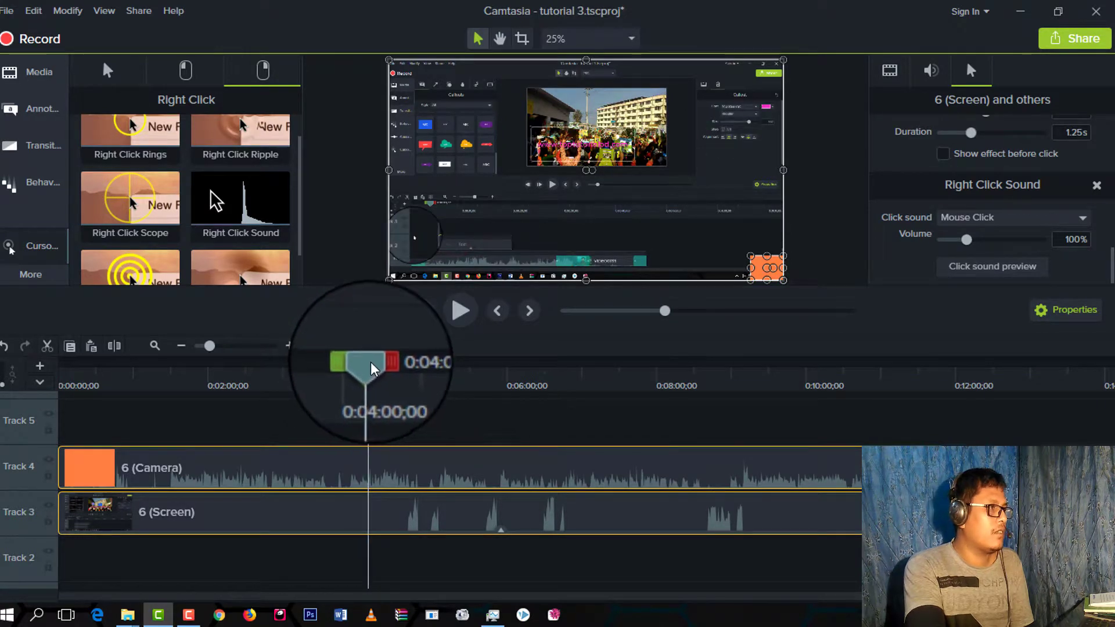
{"action": "left_click", "coordinate": [365, 370]}
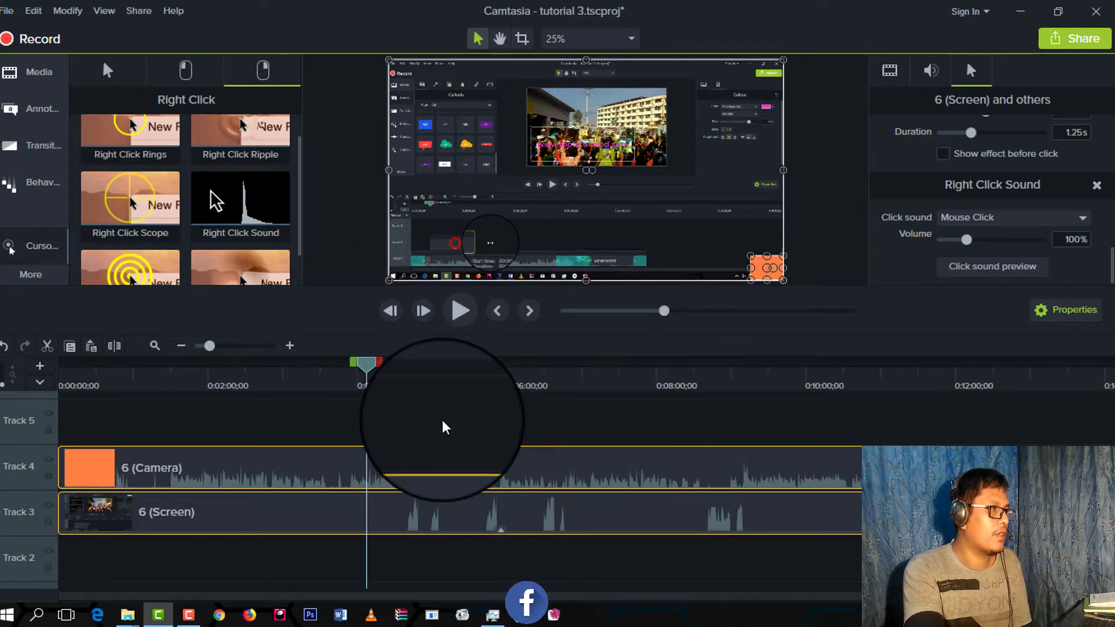
{"action": "left_click_drag", "start_coordinate": [366, 364], "coordinate": [293, 364]}
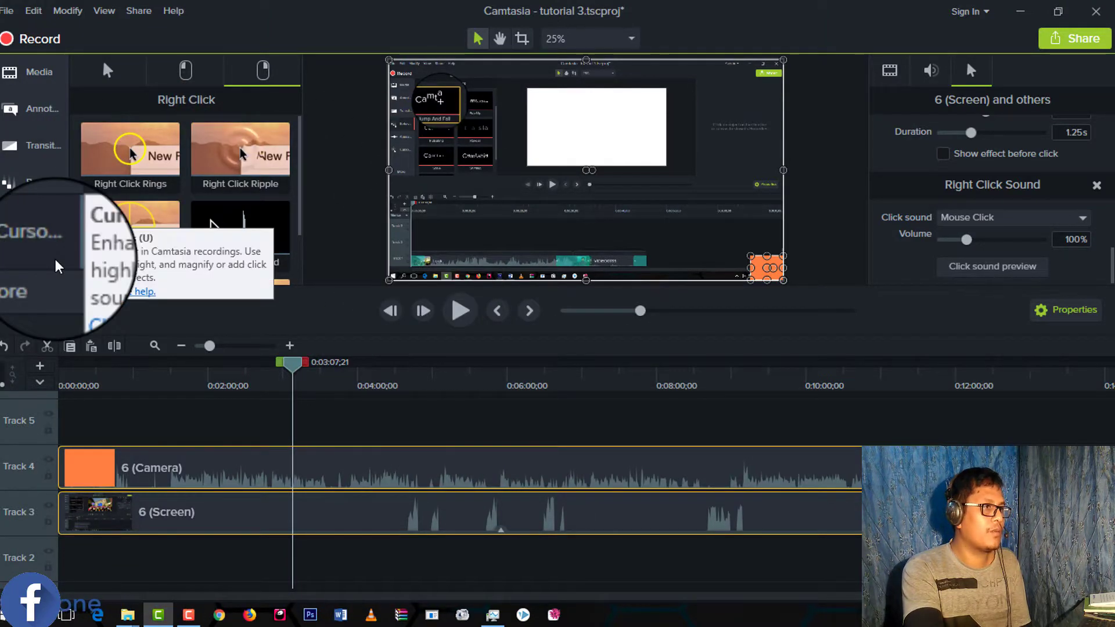
{"action": "left_click_drag", "start_coordinate": [292, 361], "coordinate": [169, 371]}
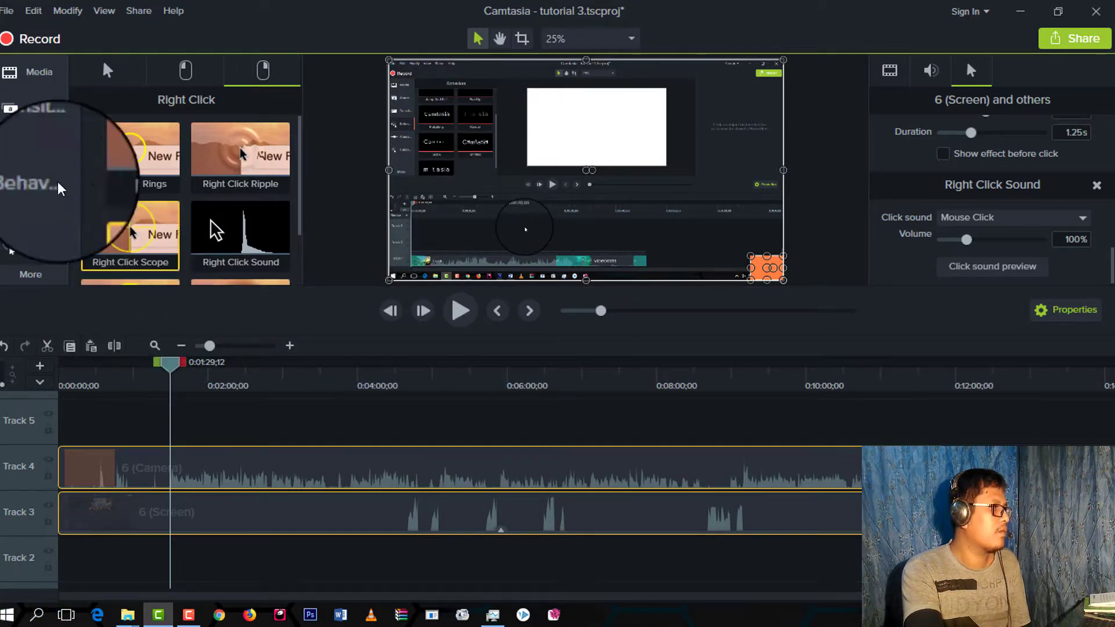
Step: Show the media bin and separate the audio and video of the screen clip on Track 3
{"action": "left_click", "coordinate": [23, 71]}
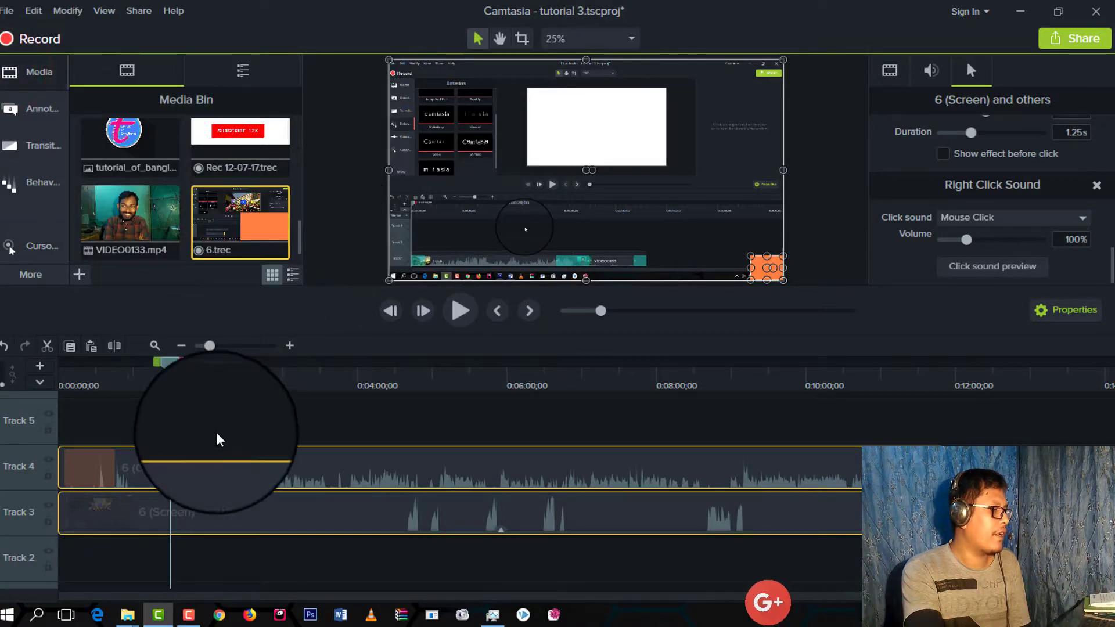
{"action": "left_click", "coordinate": [1035, 428]}
{"action": "left_click_drag", "start_coordinate": [1026, 429], "coordinate": [227, 531]}
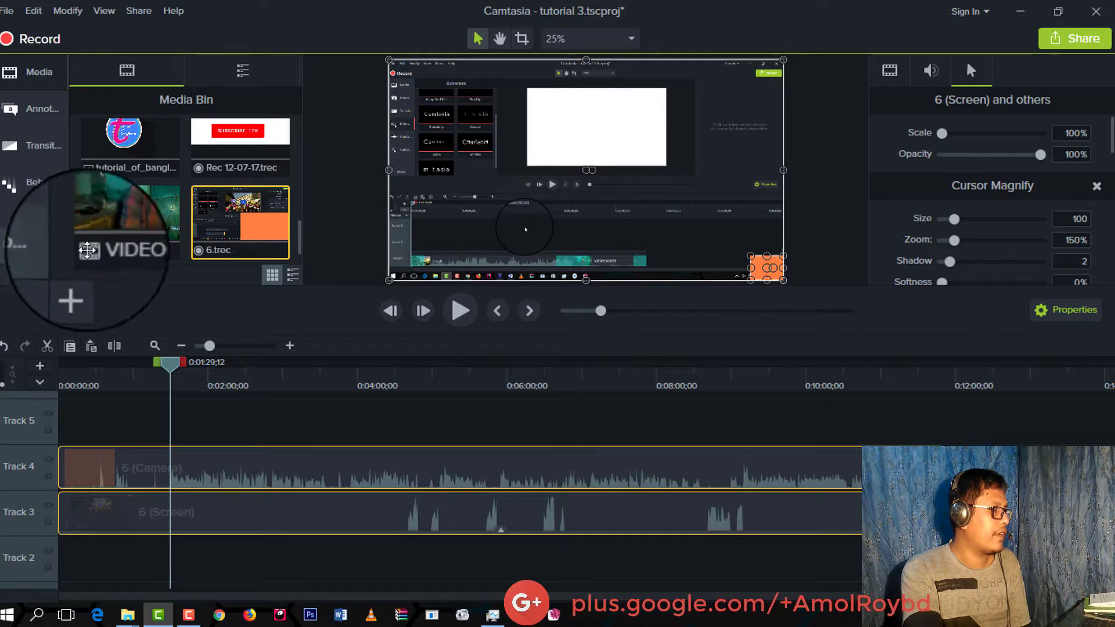
{"action": "left_click", "coordinate": [351, 469]}
{"action": "right_click", "coordinate": [376, 521]}
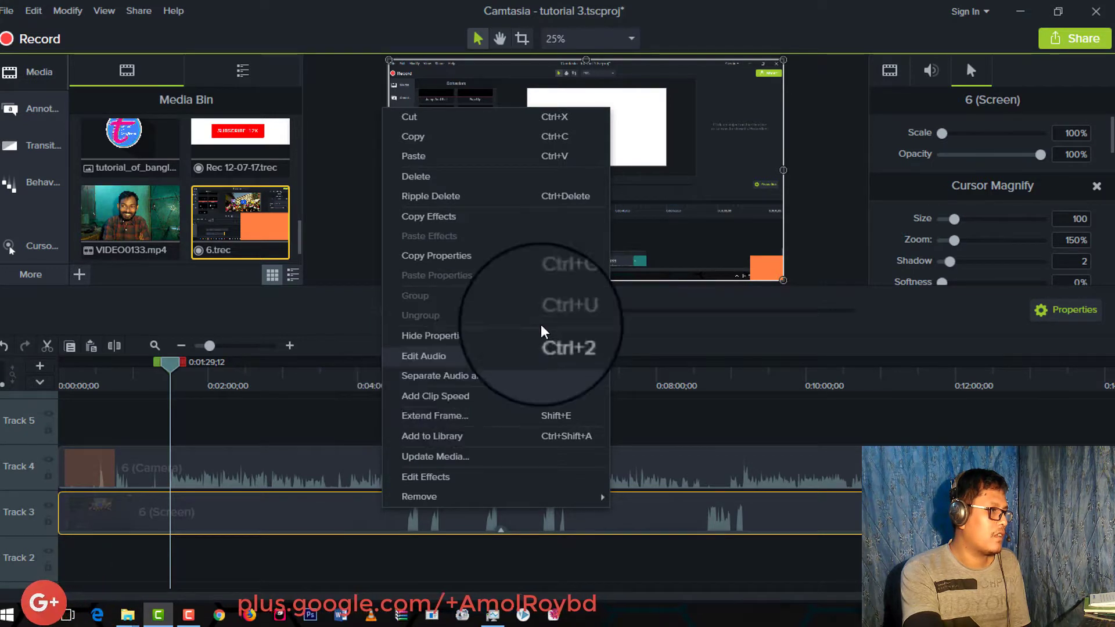
{"action": "left_click", "coordinate": [479, 375]}
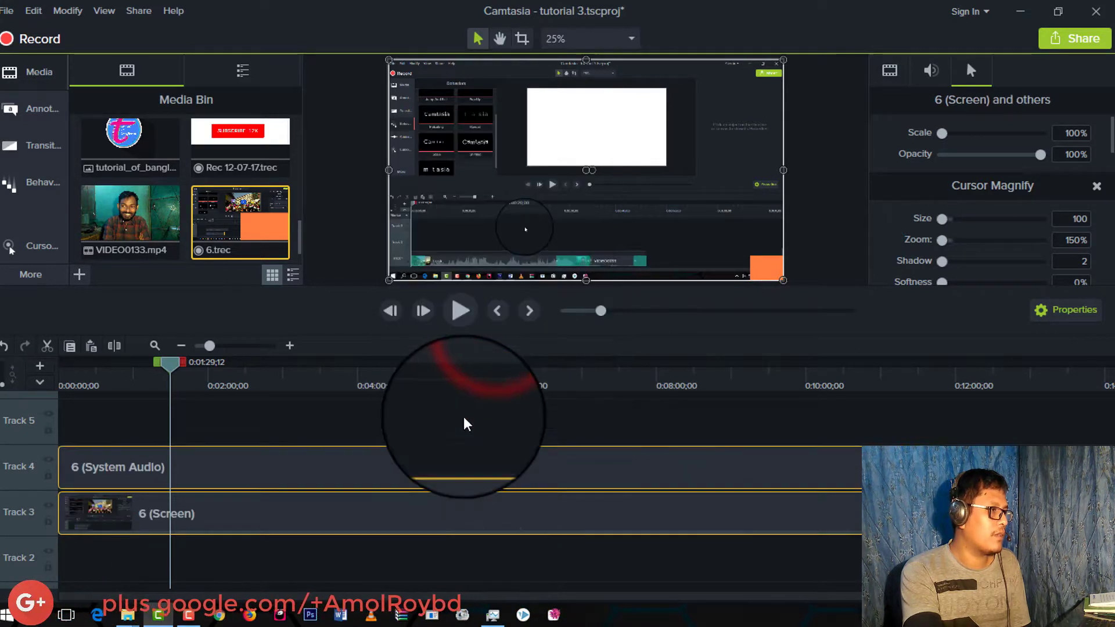
Step: Delete the separated system audio clip from Track 4
{"action": "left_click_drag", "start_coordinate": [664, 476], "coordinate": [788, 455]}
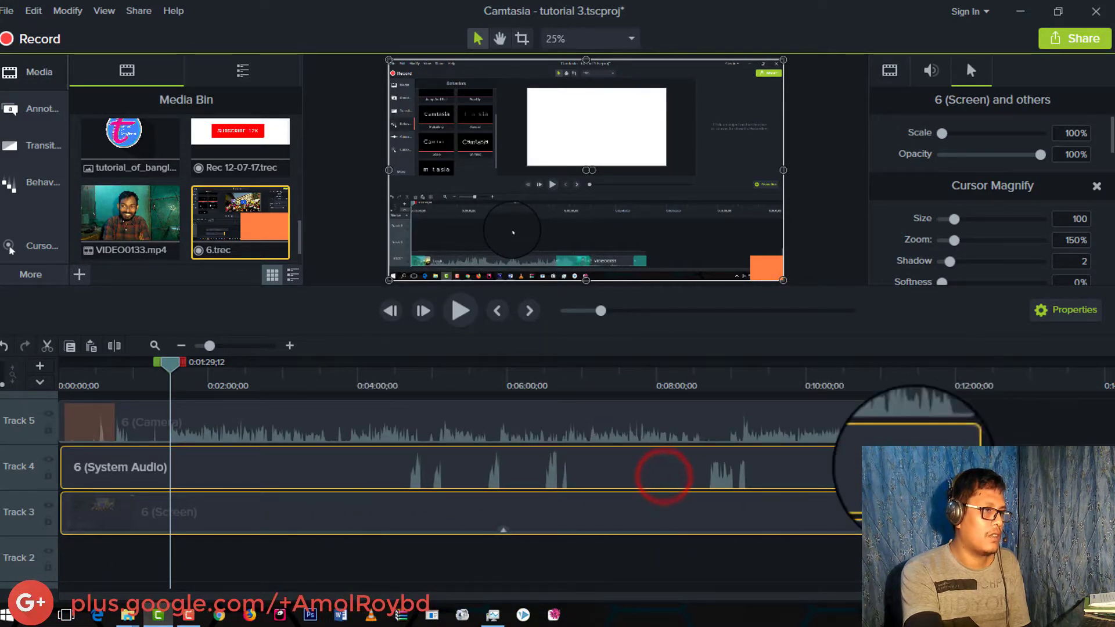
{"action": "left_click", "coordinate": [846, 467]}
{"action": "key", "text": "Delete"}
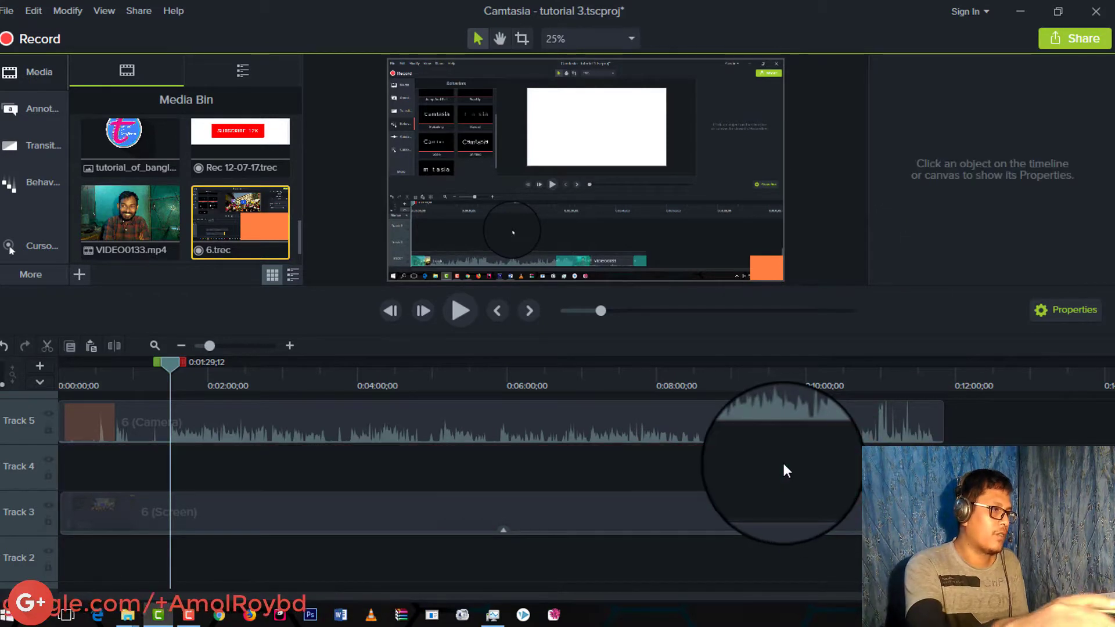
Step: Place the playhead at 0:02:14;28 and move the camera clip from Track 5 down to Track 4
{"action": "left_click", "coordinate": [169, 371]}
{"action": "left_click_drag", "start_coordinate": [168, 371], "coordinate": [226, 410]}
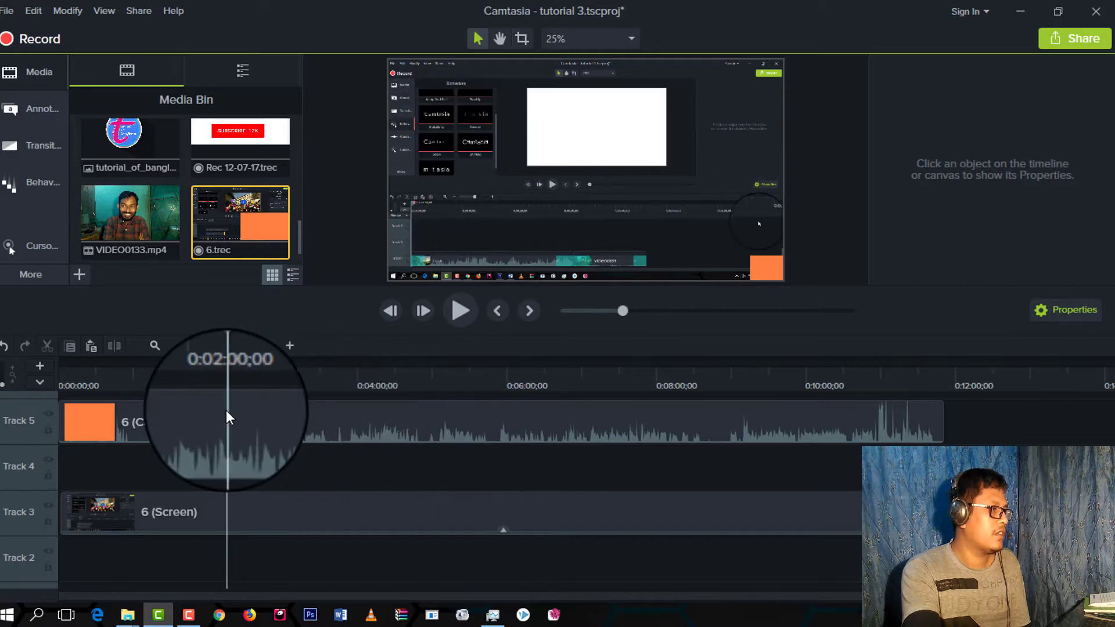
{"action": "left_click_drag", "start_coordinate": [350, 419], "coordinate": [339, 470]}
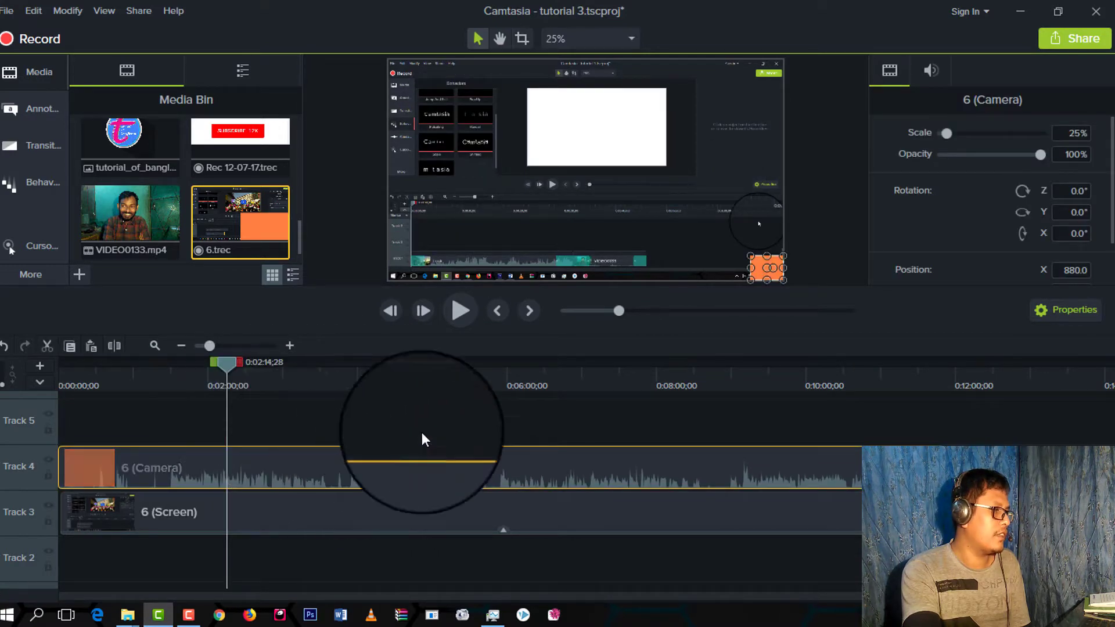
Step: Split the camera and screen clips at 0:02:14;28 and delete the portions before the playhead
{"action": "left_click_drag", "start_coordinate": [398, 409], "coordinate": [320, 548]}
{"action": "left_click", "coordinate": [113, 346]}
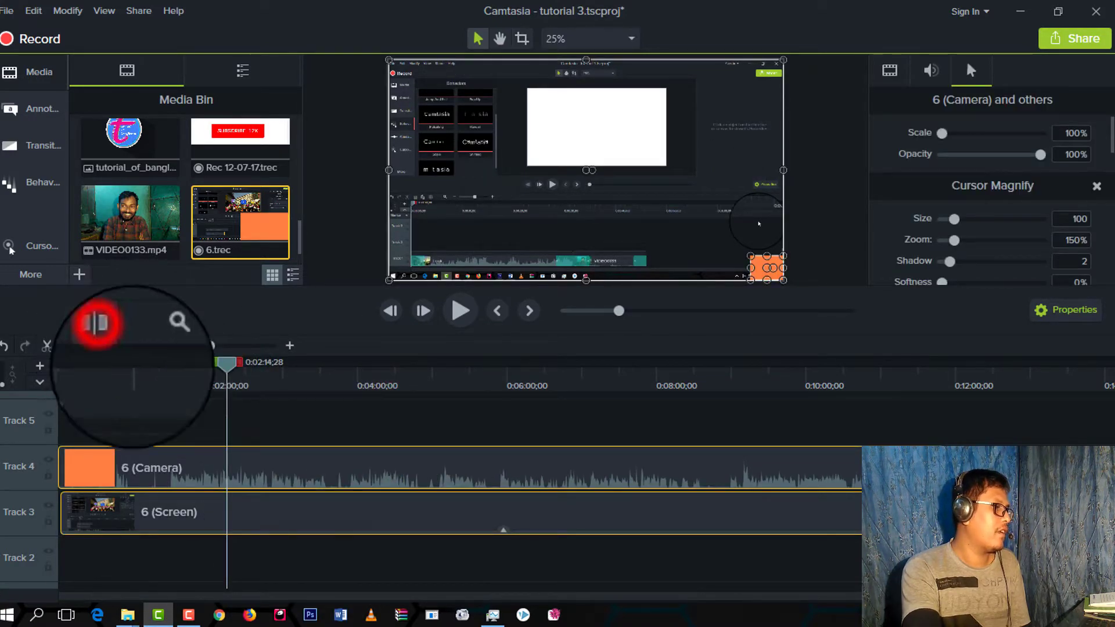
{"action": "left_click_drag", "start_coordinate": [172, 413], "coordinate": [129, 539]}
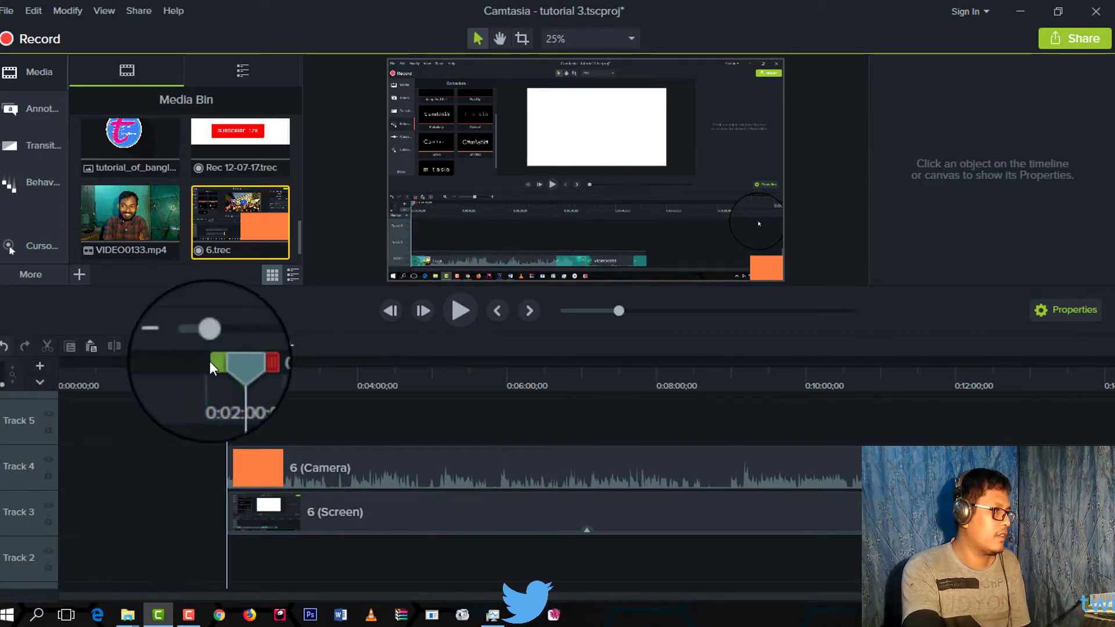
Step: Check the trimmed clips at 0:05:31;16, then return to the cursor effects and list the additional tool categories
{"action": "left_click_drag", "start_coordinate": [226, 364], "coordinate": [474, 379]}
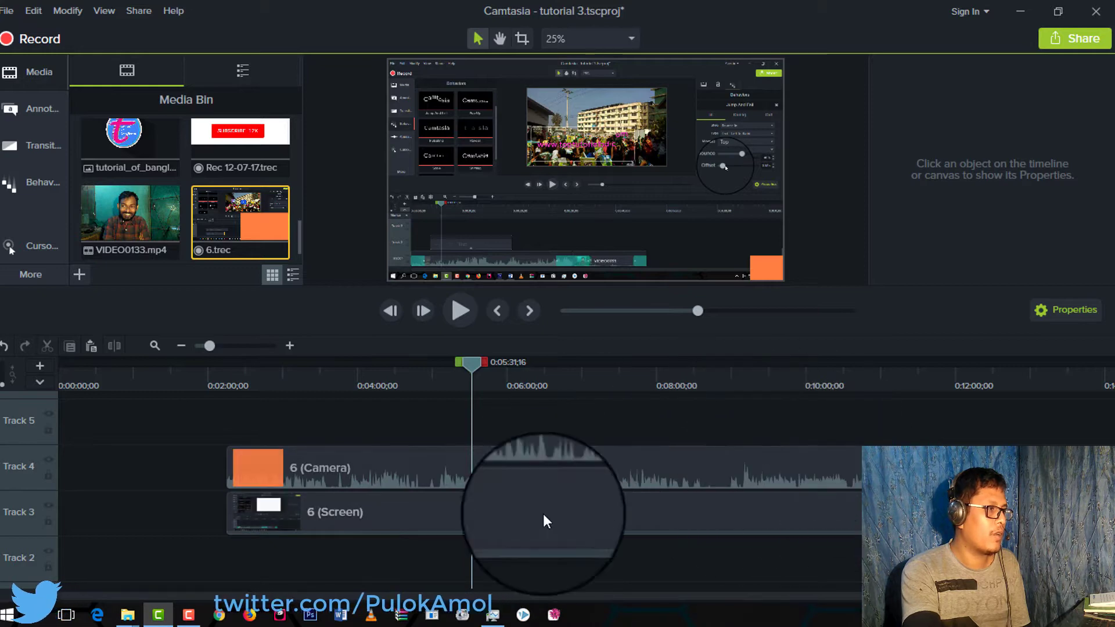
{"action": "left_click", "coordinate": [38, 243]}
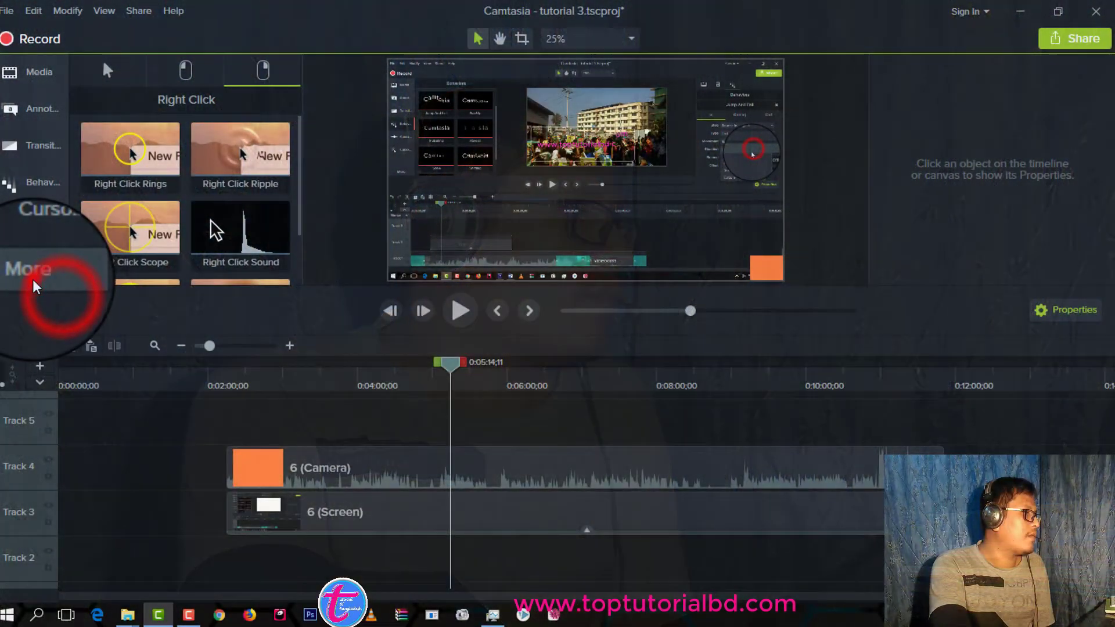
{"action": "left_click", "coordinate": [32, 275]}
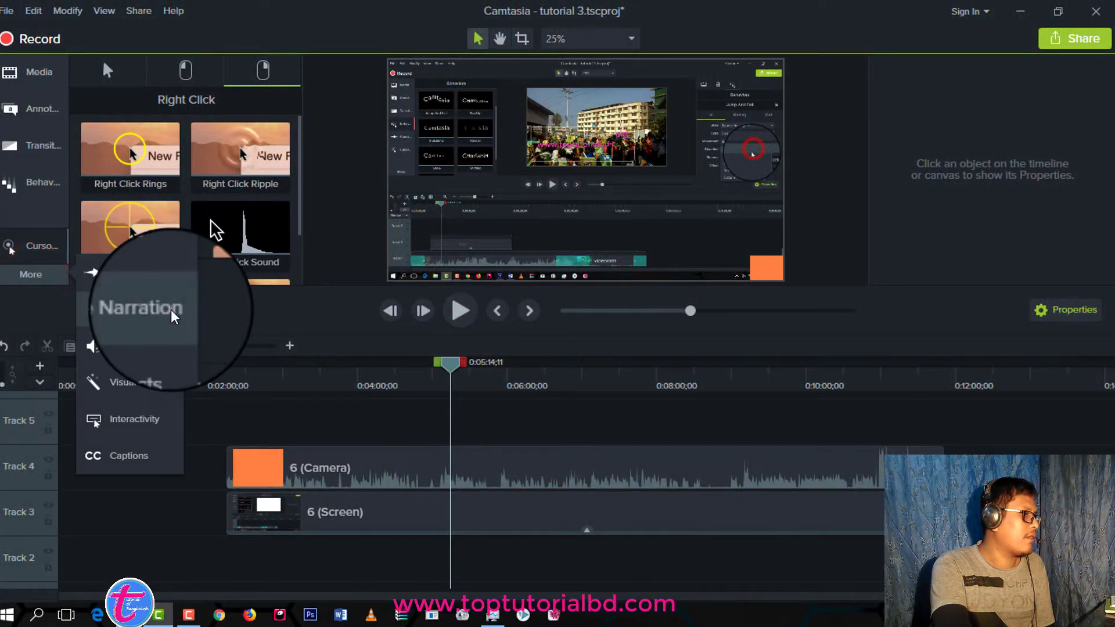